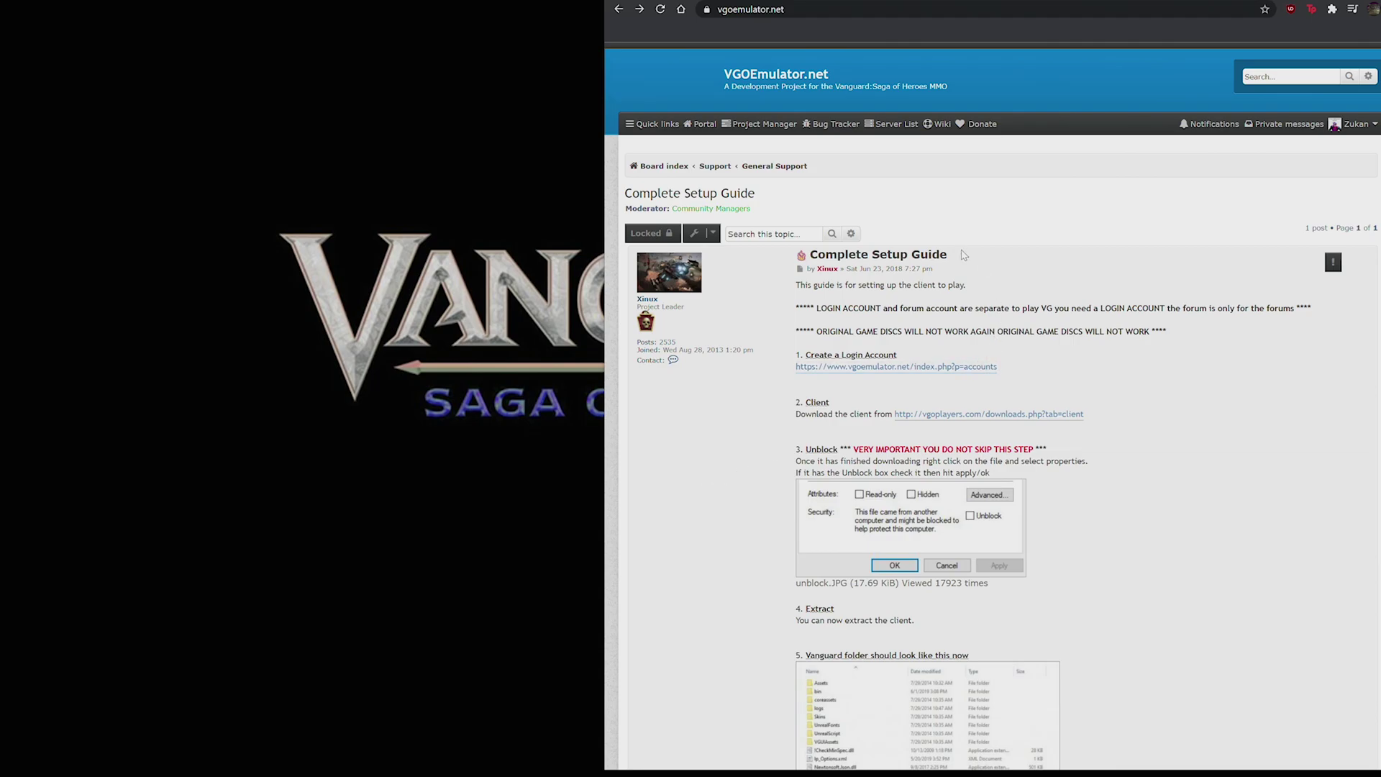
# - Examine the Complete Setup Guide, especially its notes on the separate login account and the original game discs
pyautogui.scroll(-8, 971, 397)
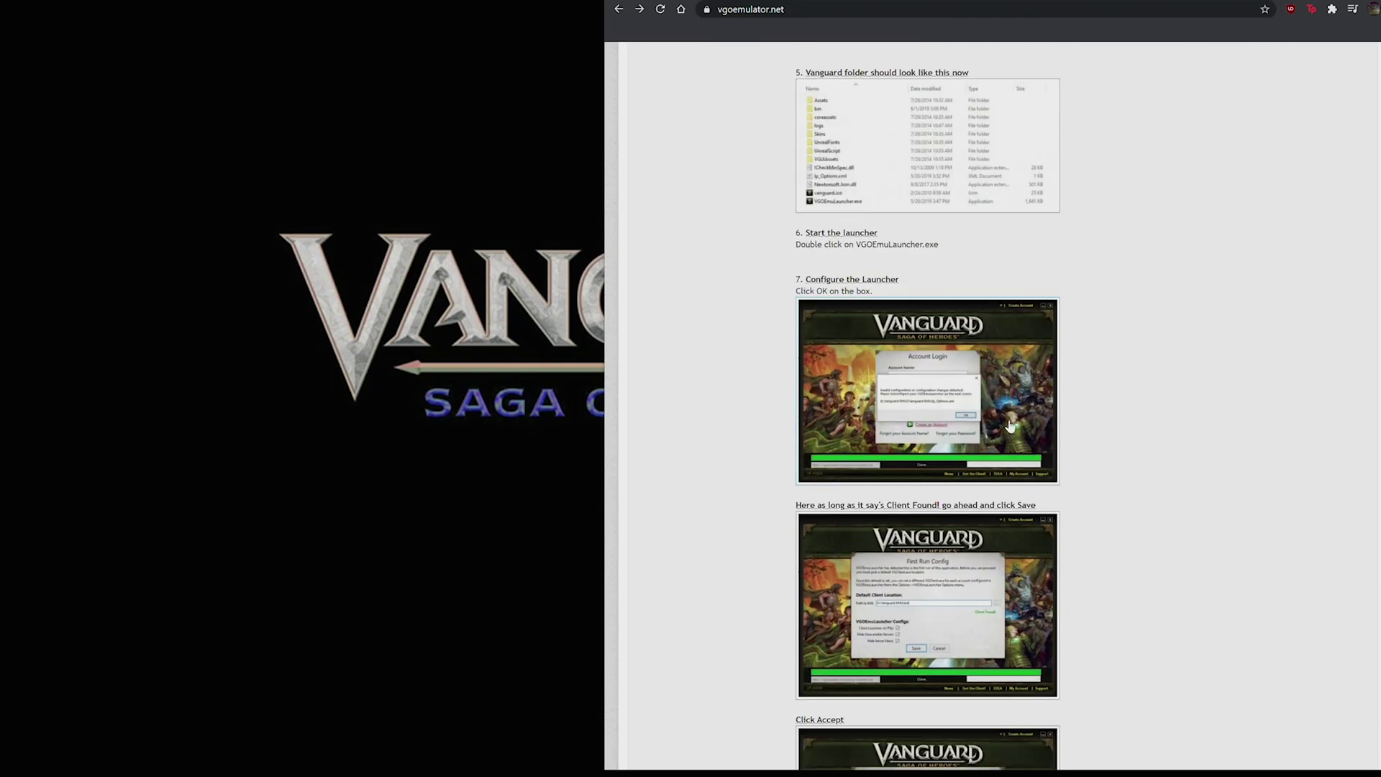
pyautogui.scroll(10, 1082, 517)
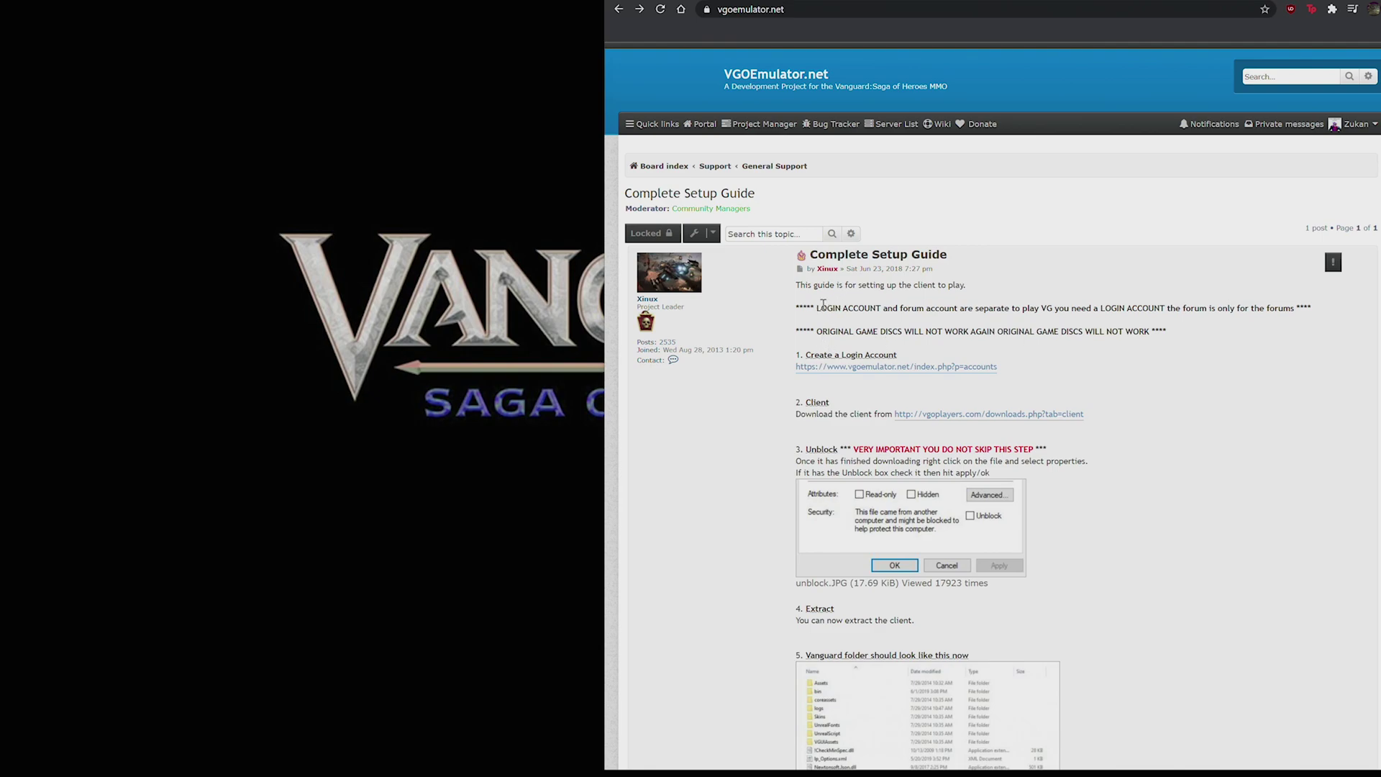
pyautogui.moveTo(824, 303); pyautogui.dragTo(1112, 304)
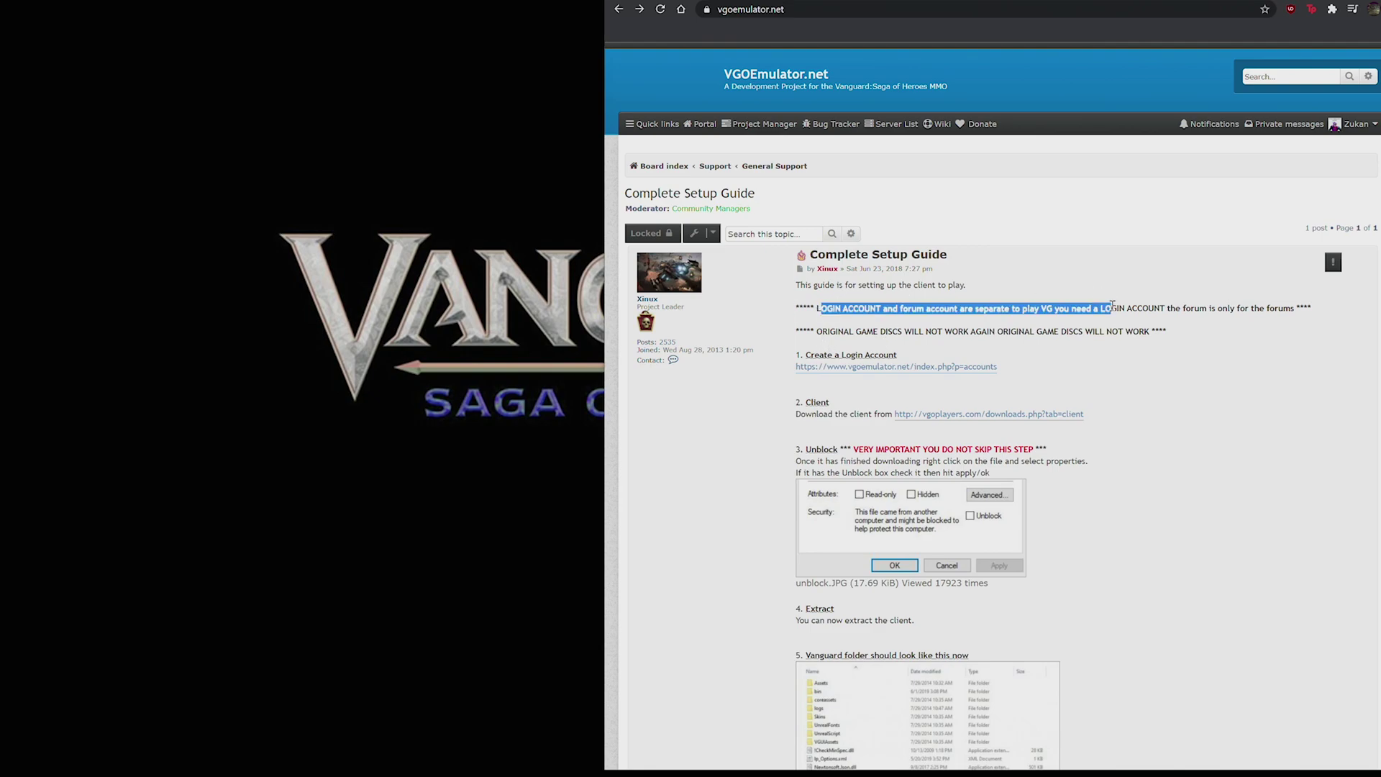
pyautogui.click(872, 323)
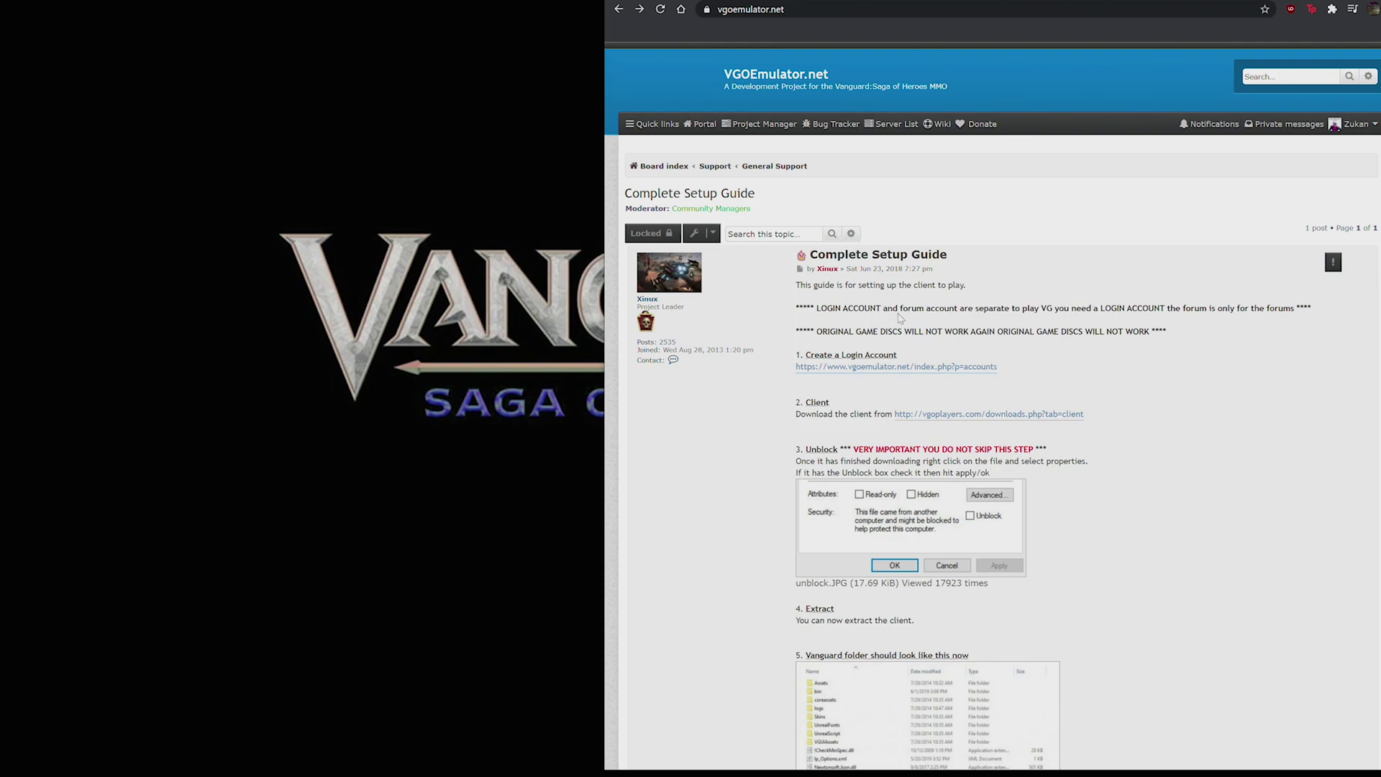
pyautogui.moveTo(1094, 309); pyautogui.dragTo(1166, 308)
pyautogui.click(1102, 323)
pyautogui.moveTo(818, 308); pyautogui.dragTo(885, 308)
pyautogui.click(928, 326)
pyautogui.moveTo(822, 333); pyautogui.dragTo(905, 332)
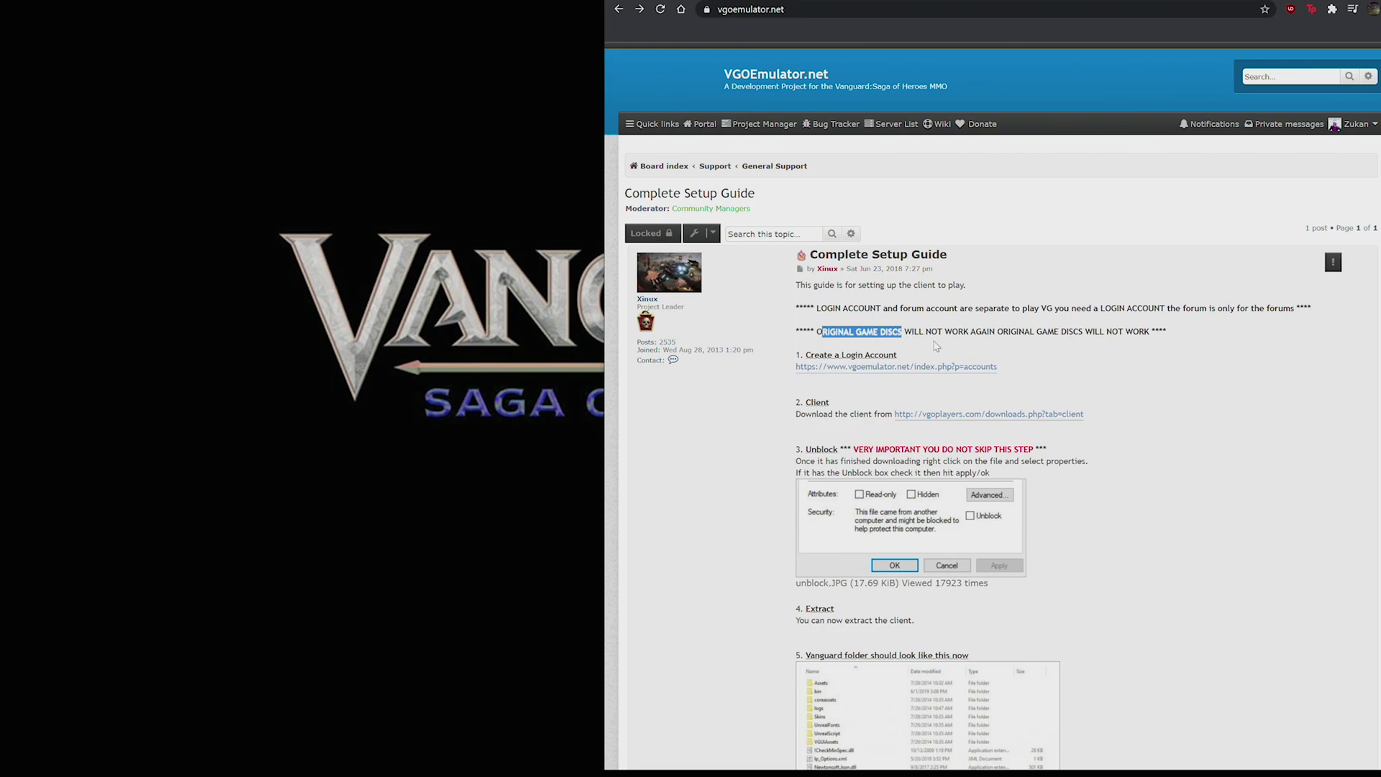
pyautogui.click(919, 332)
# - Open the guide's client download link and download the 7-zip version of the VG Full Client despite the missing virus scan
pyautogui.scroll(-1, 848, 410)
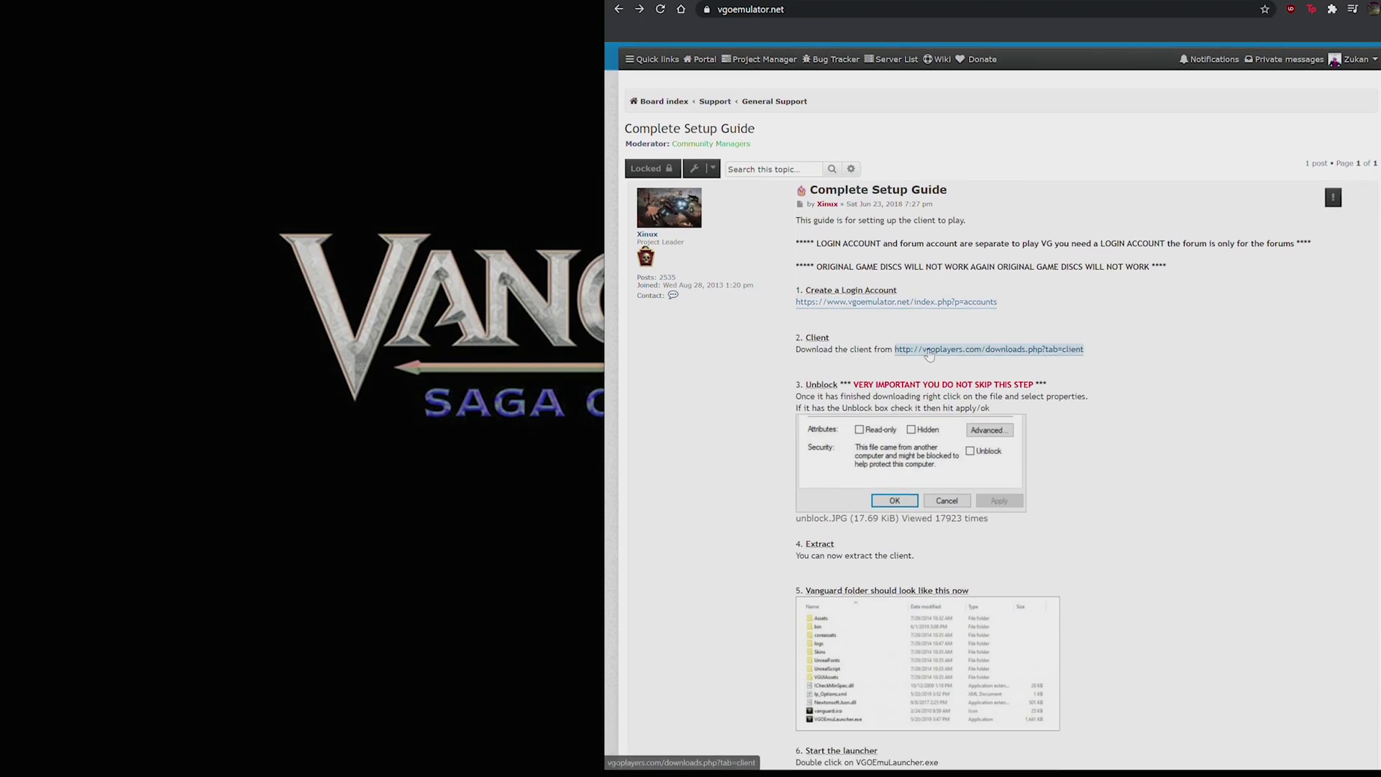
pyautogui.click(964, 349)
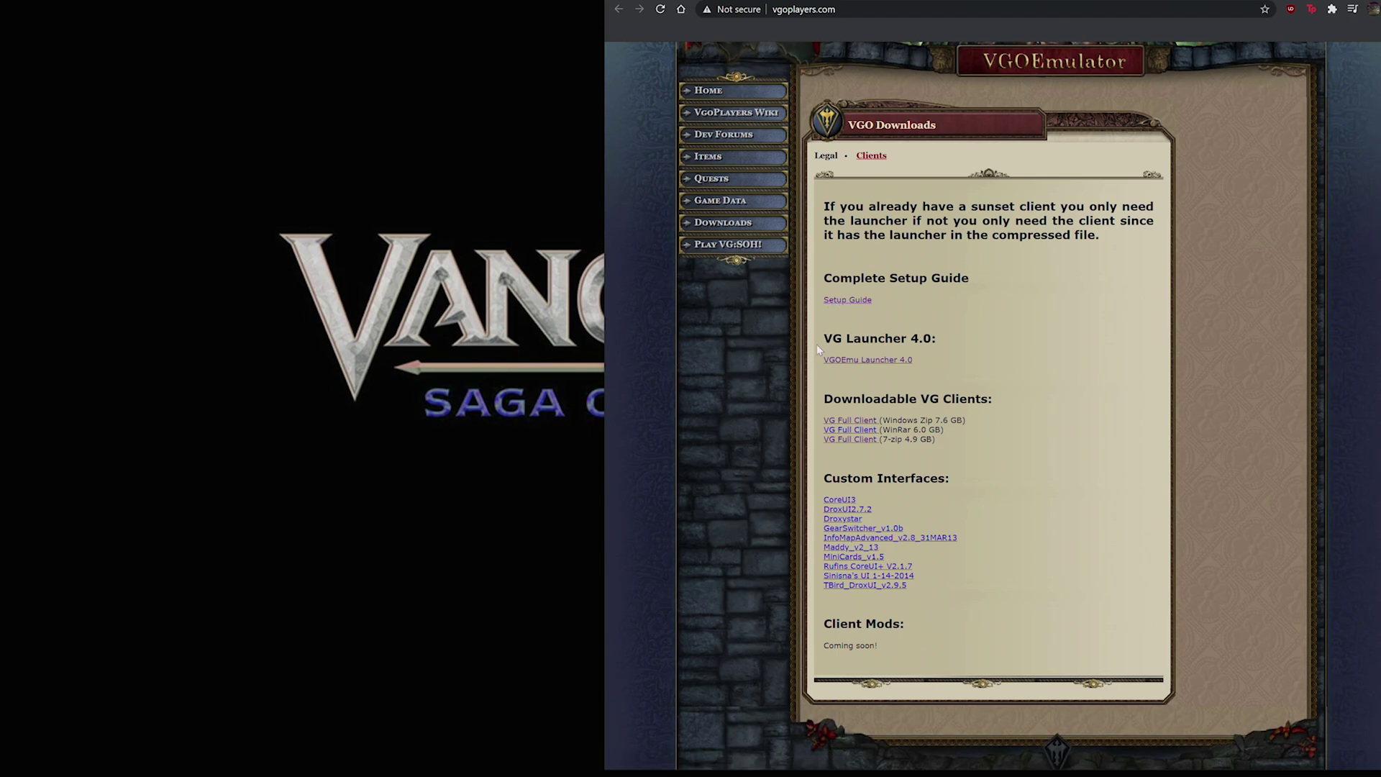
pyautogui.moveTo(831, 335); pyautogui.dragTo(907, 338)
pyautogui.click(865, 372)
pyautogui.moveTo(939, 398); pyautogui.dragTo(991, 397)
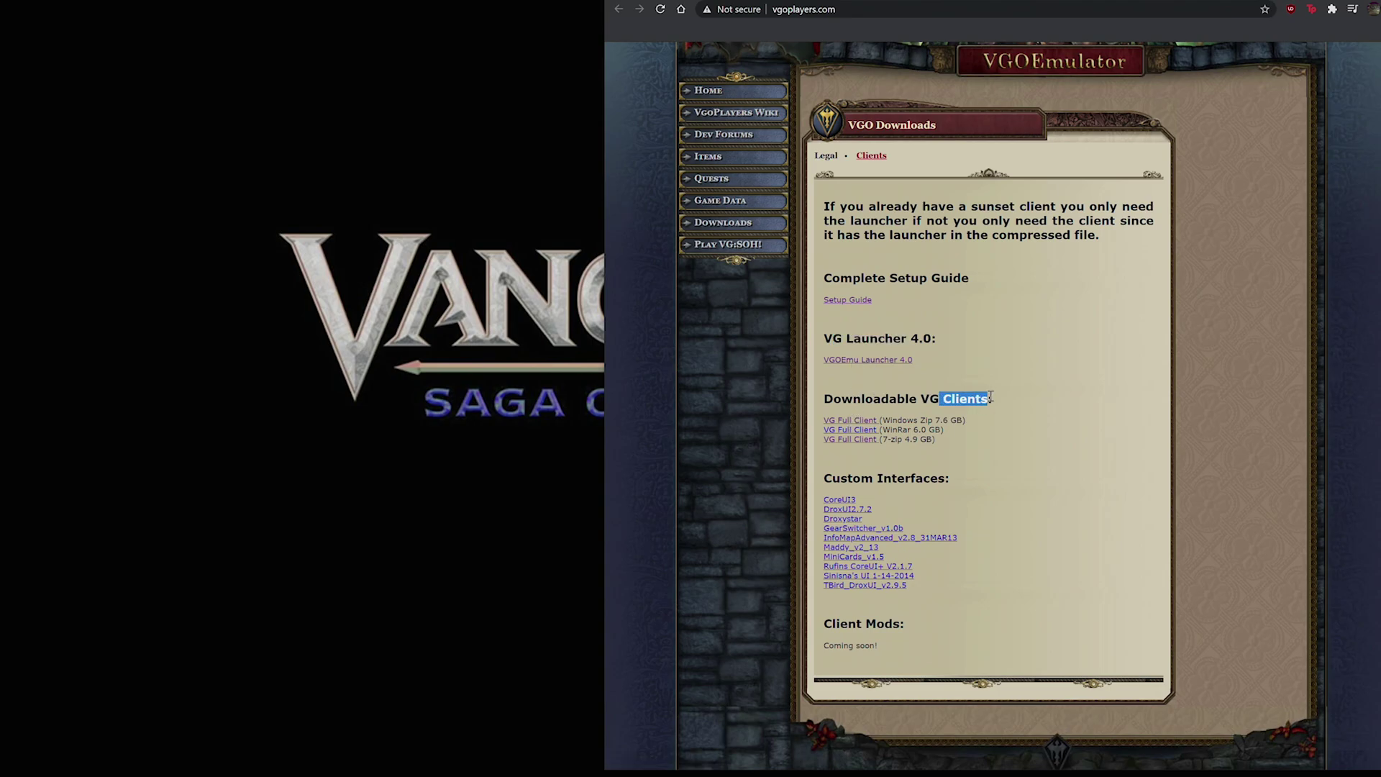
pyautogui.click(954, 461)
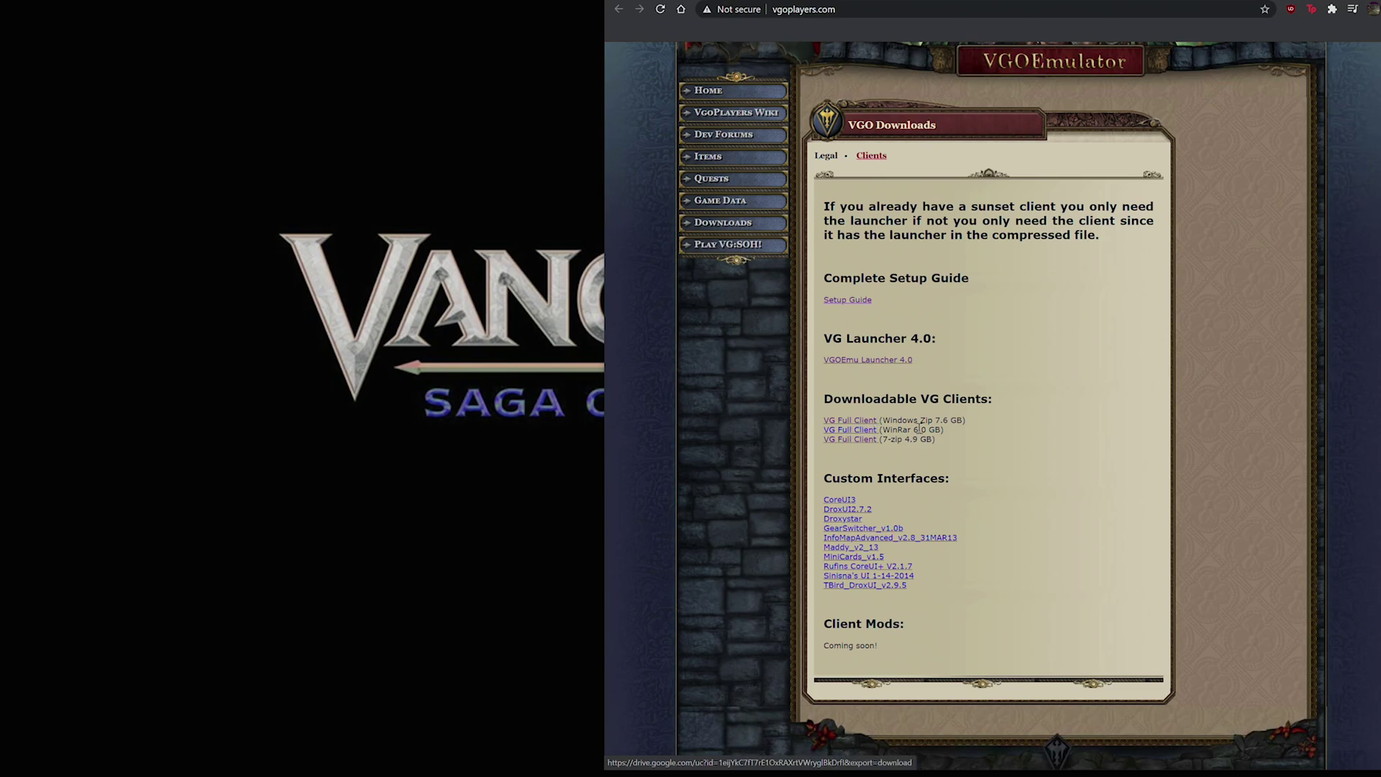
pyautogui.moveTo(846, 339); pyautogui.dragTo(953, 342)
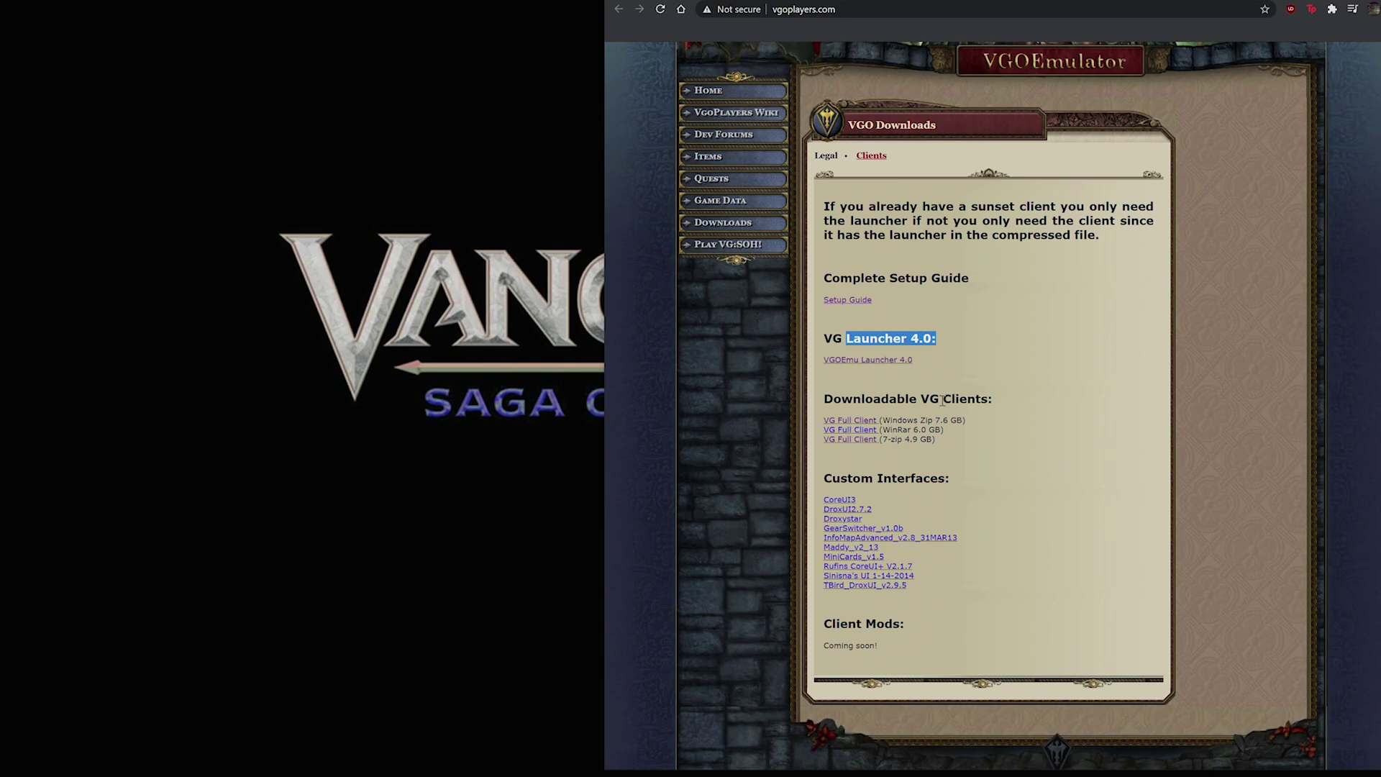
pyautogui.click(894, 458)
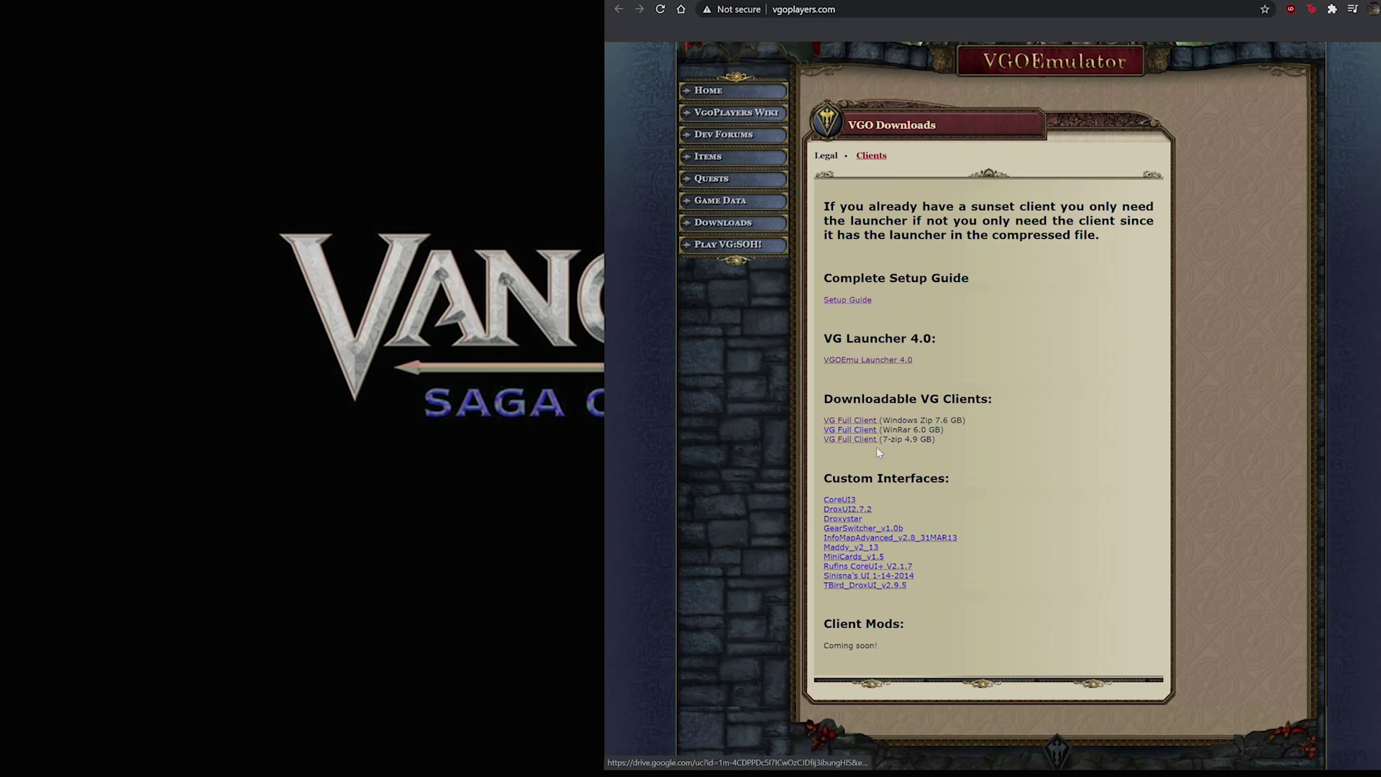
pyautogui.moveTo(883, 440); pyautogui.dragTo(902, 441)
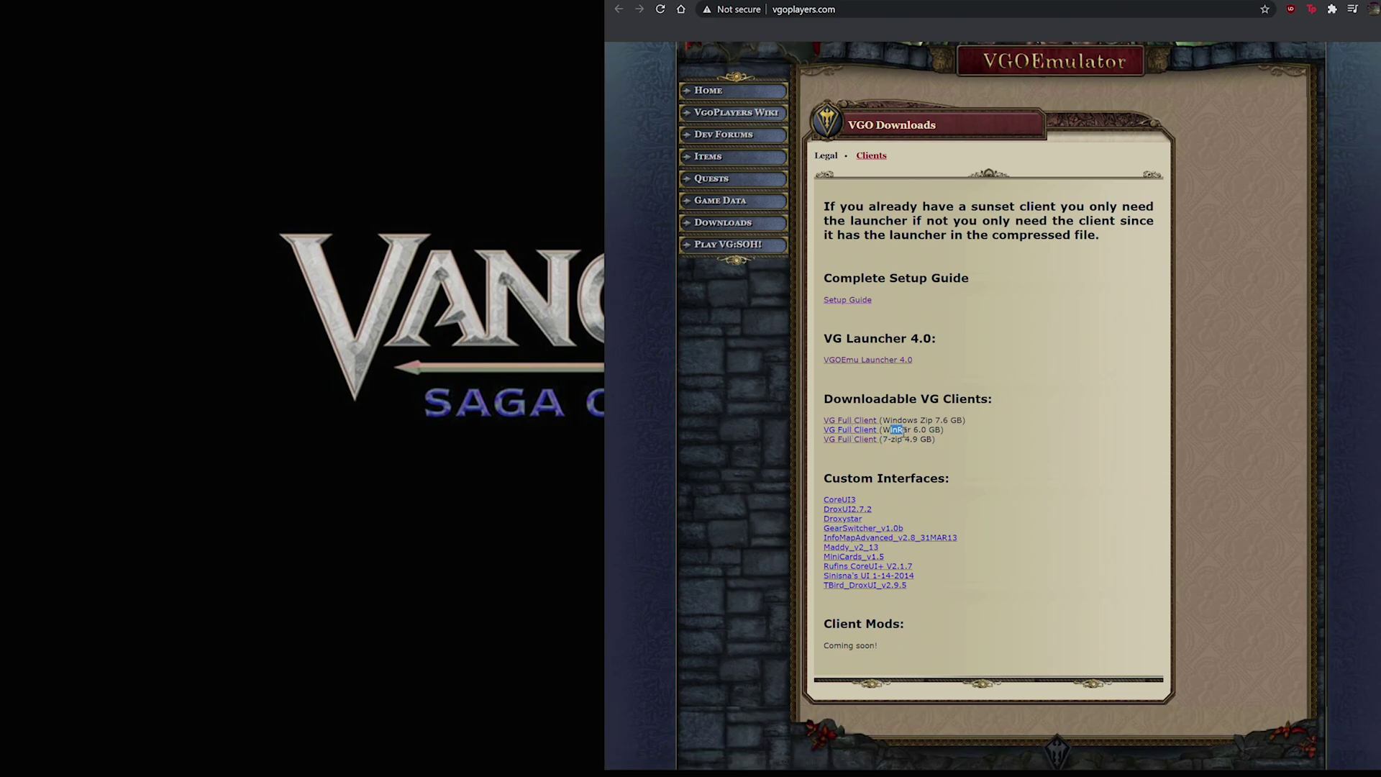
pyautogui.click(859, 439)
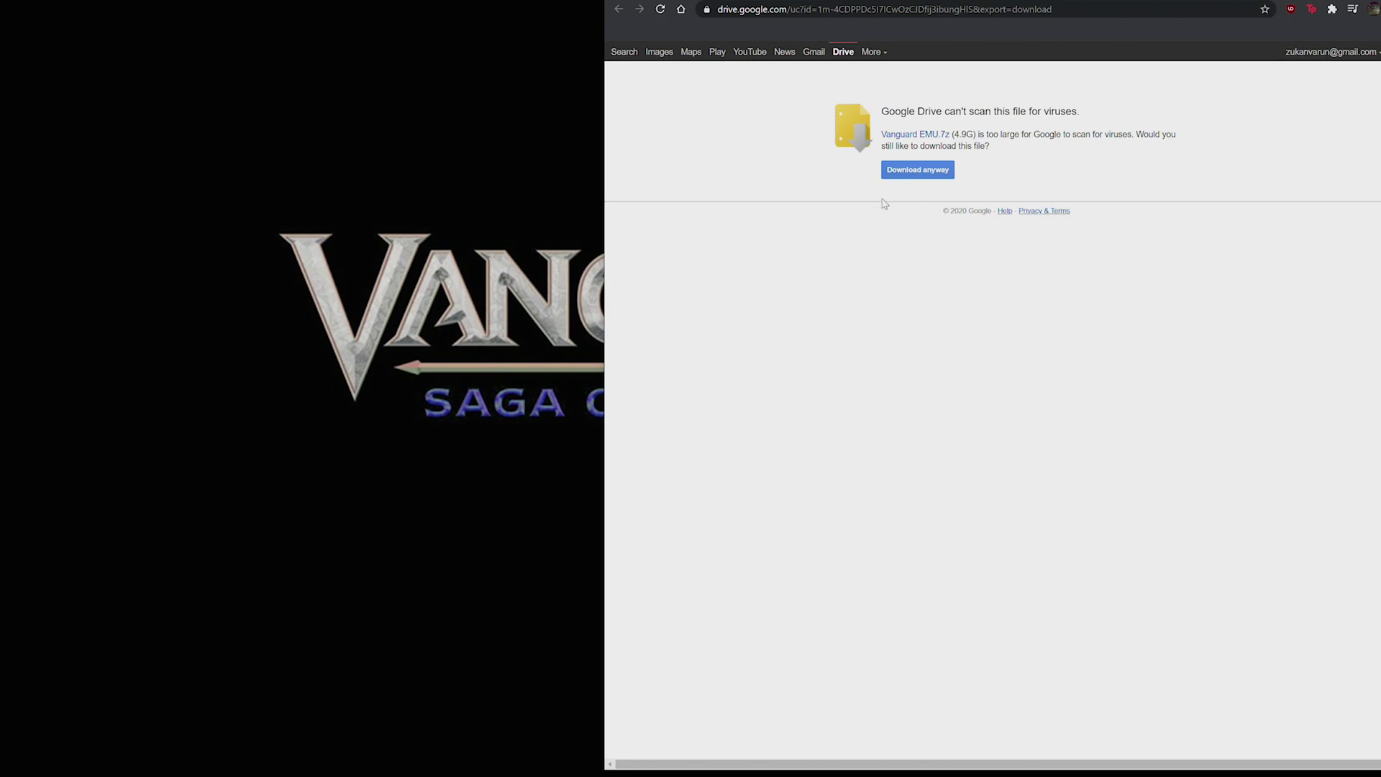
pyautogui.click(915, 171)
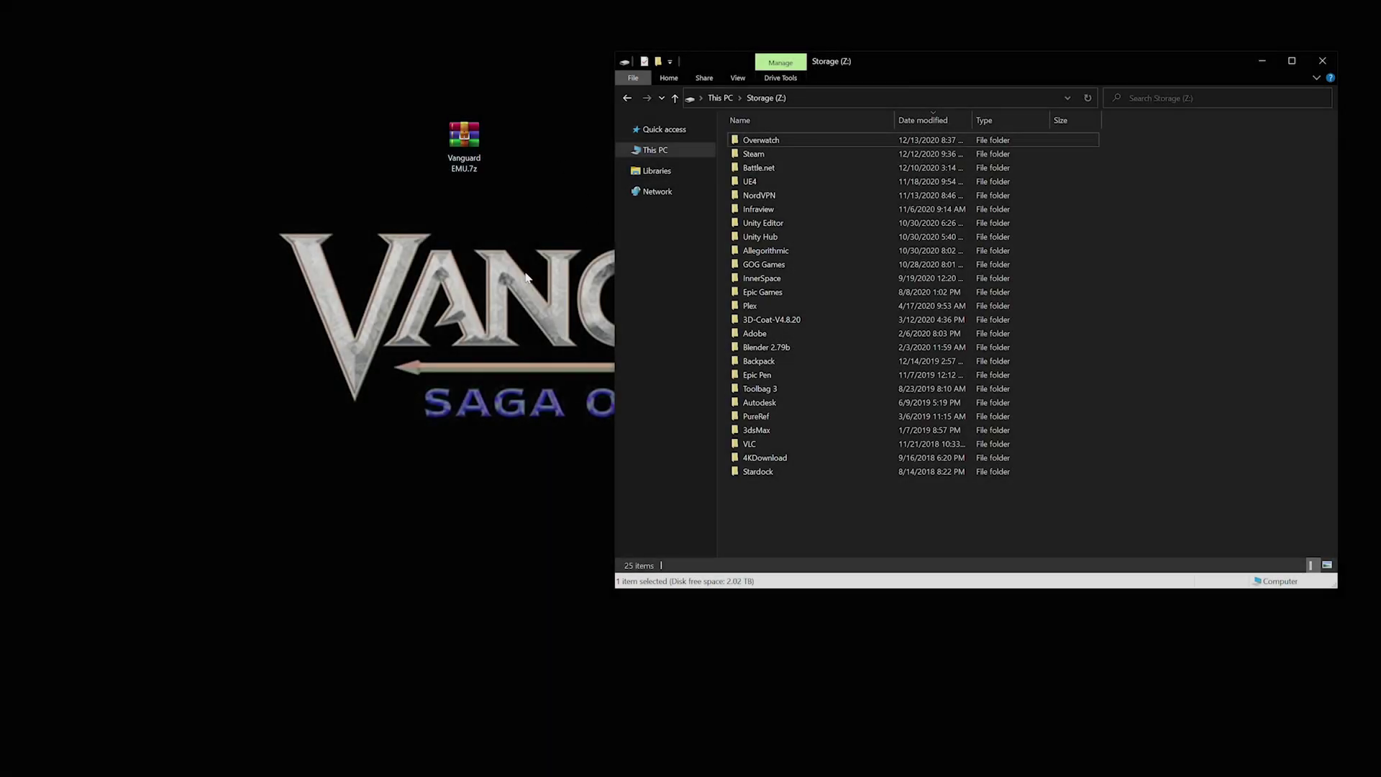
# - Unblock the downloaded Vanguard EMU.7z archive in its file properties
pyautogui.click(464, 134)
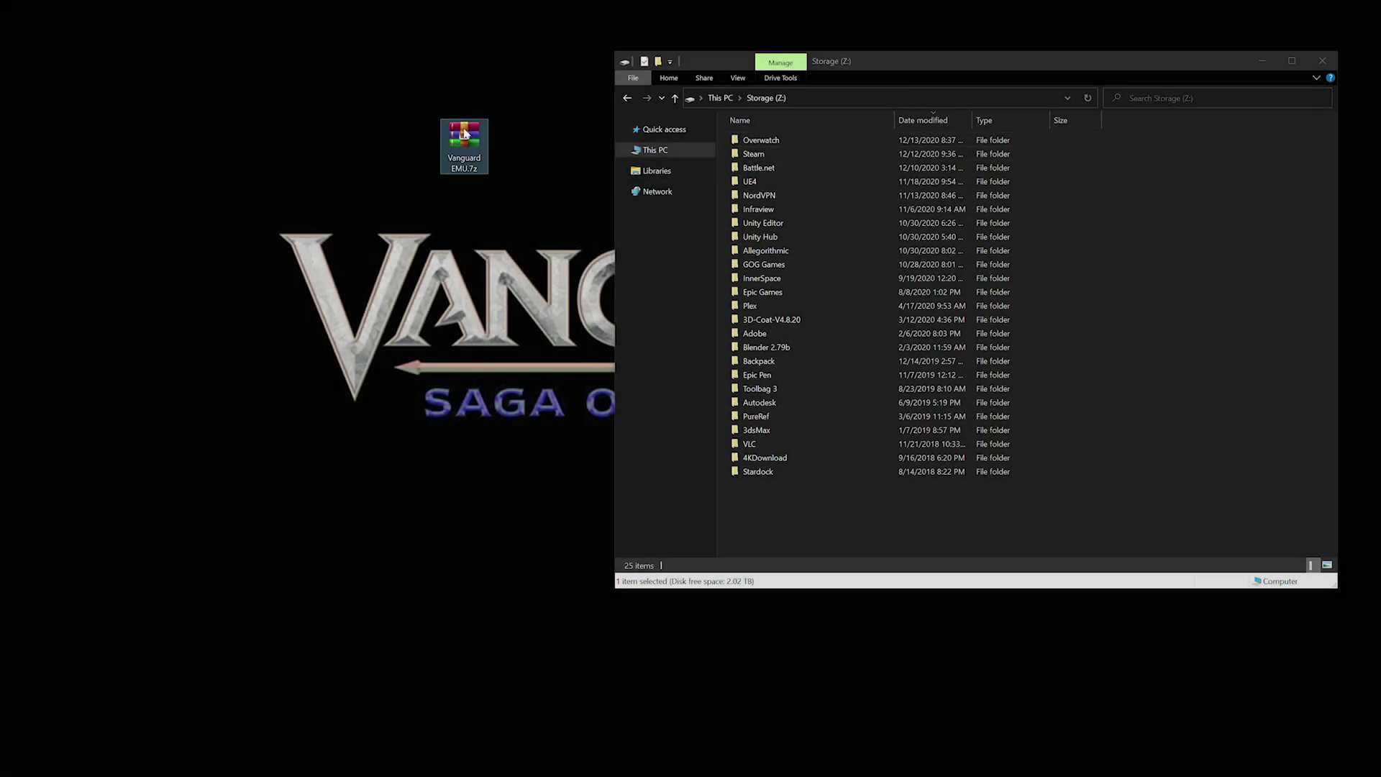
pyautogui.rightClick(464, 134)
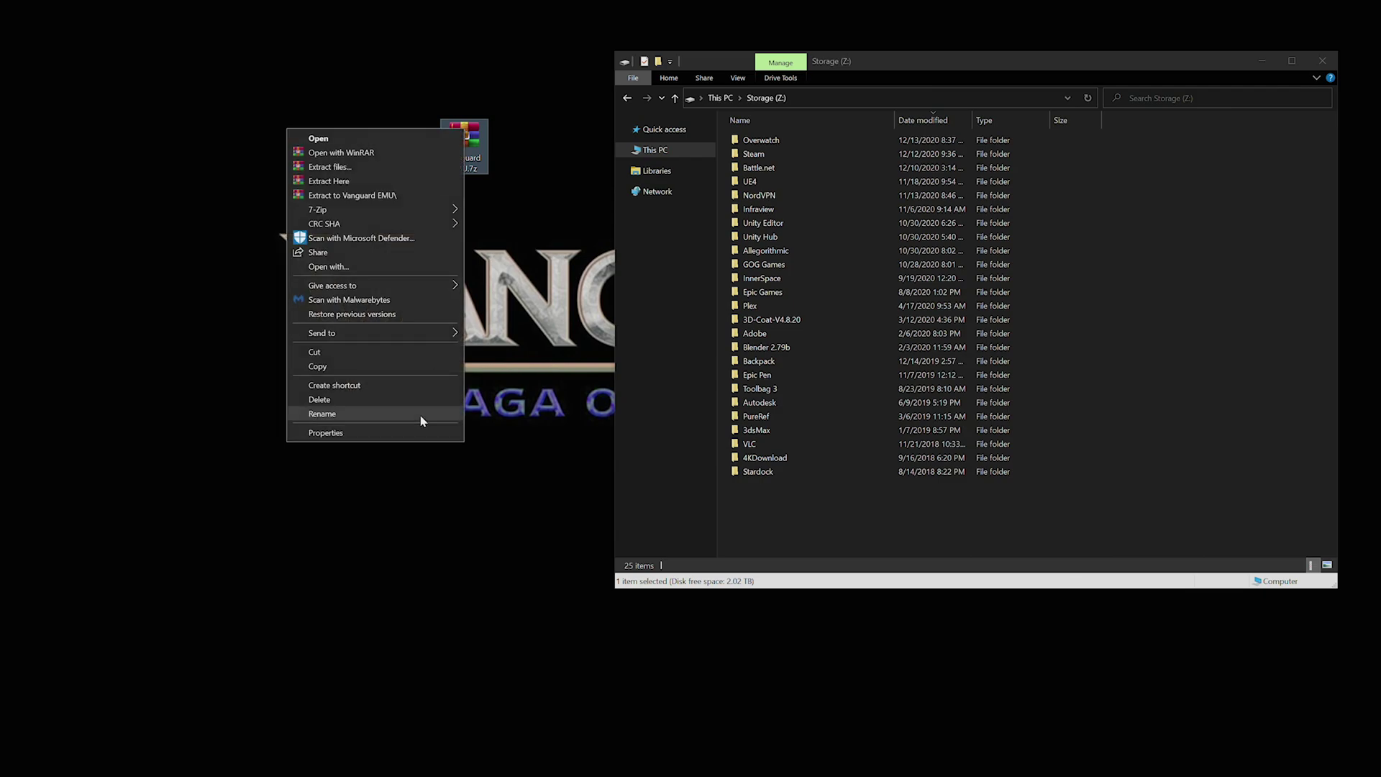
pyautogui.click(412, 432)
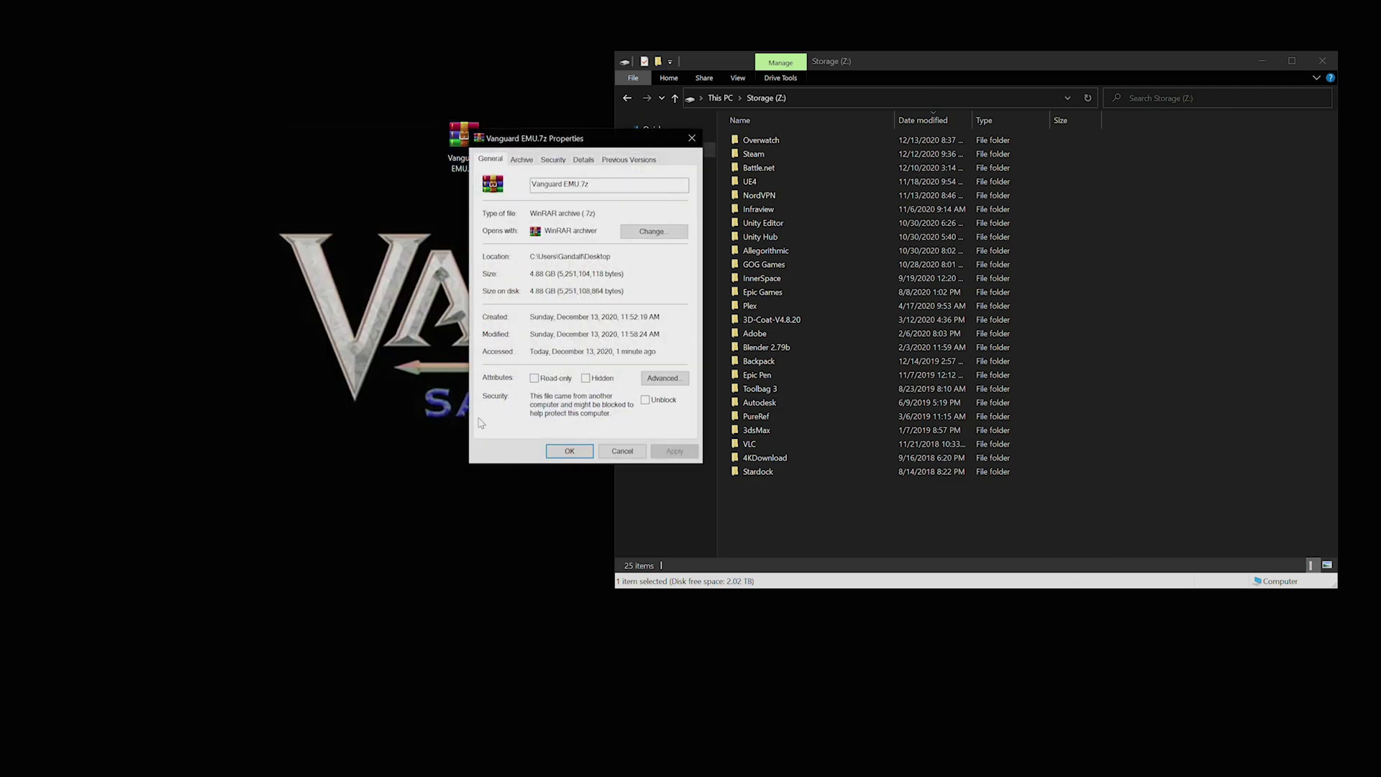
pyautogui.click(645, 400)
pyautogui.click(676, 454)
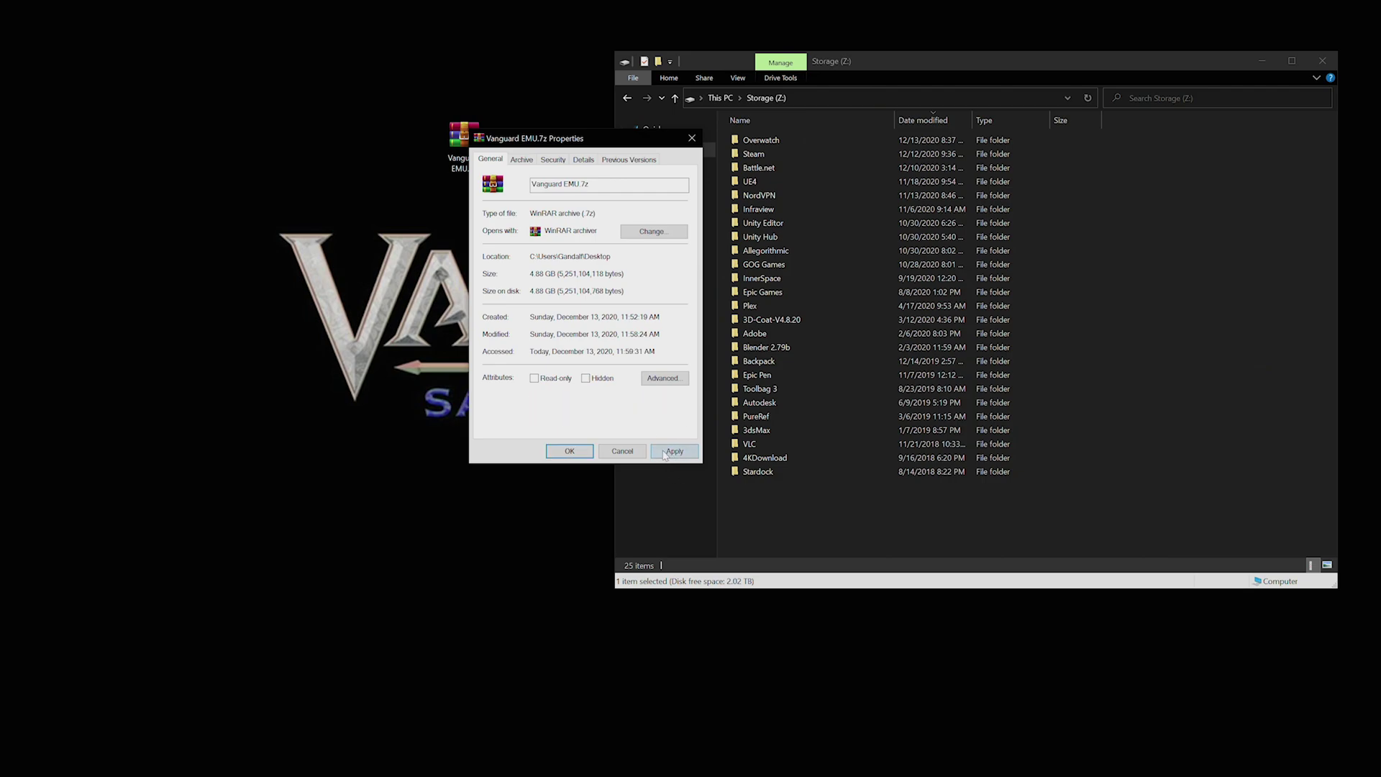
pyautogui.click(569, 451)
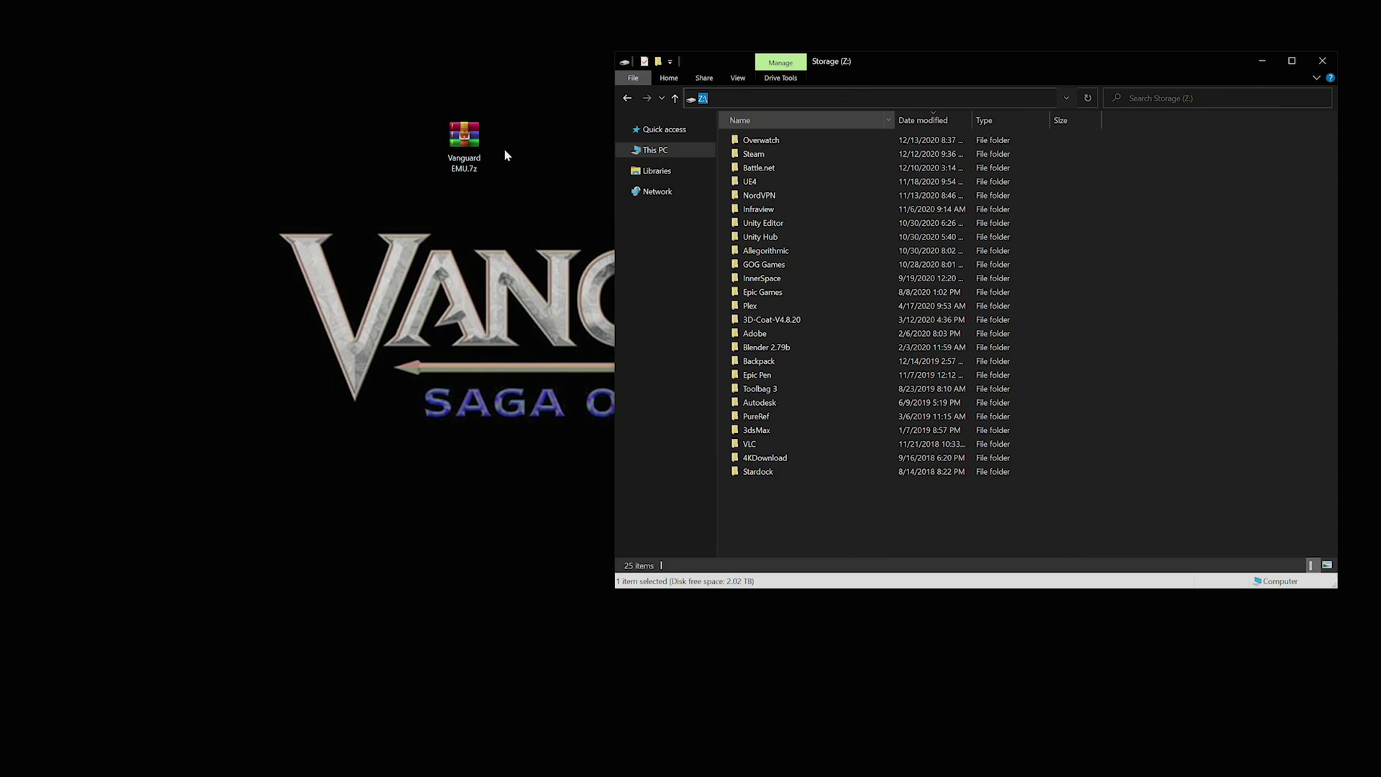
# - Extract the Vanguard EMU.7z archive with WinRAR to the destination path Z:\
pyautogui.rightClick(475, 143)
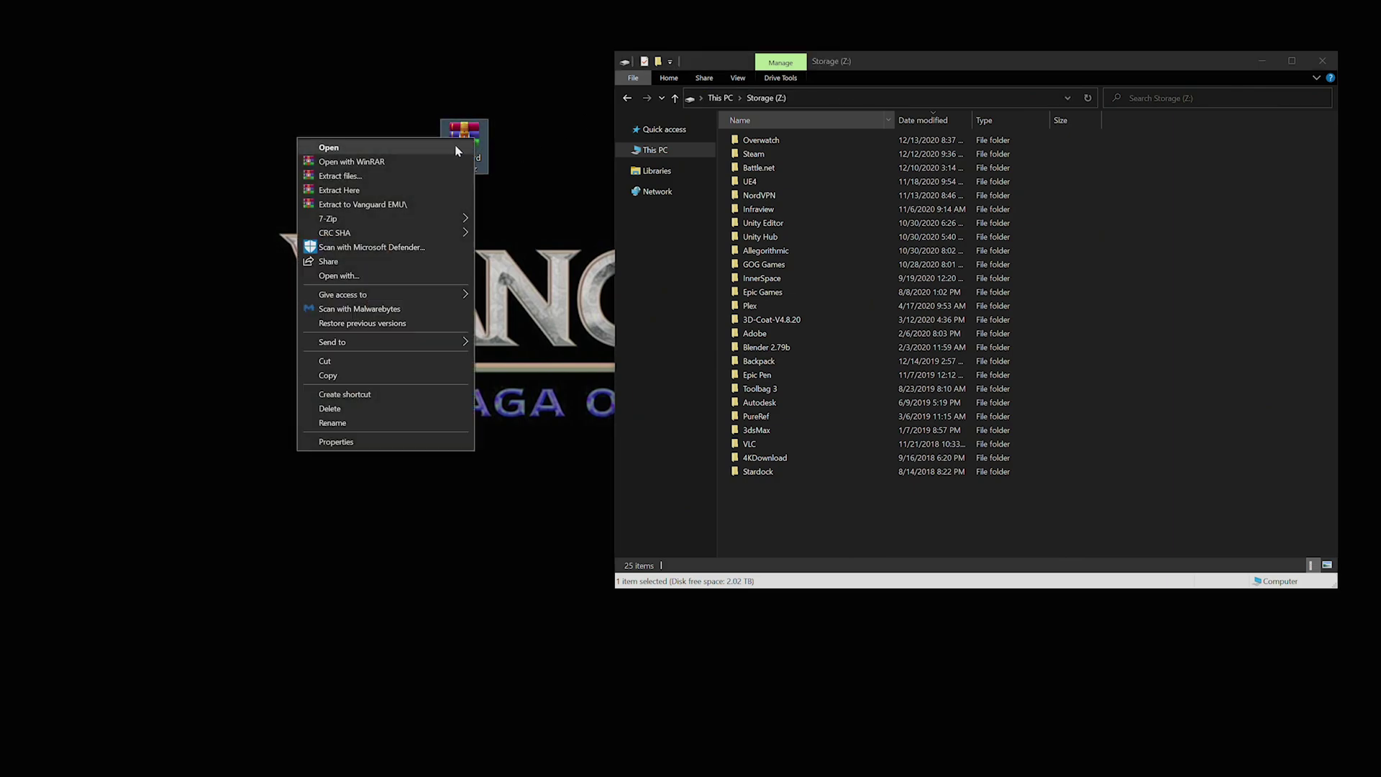
pyautogui.click(407, 177)
pyautogui.write('Z:\\')
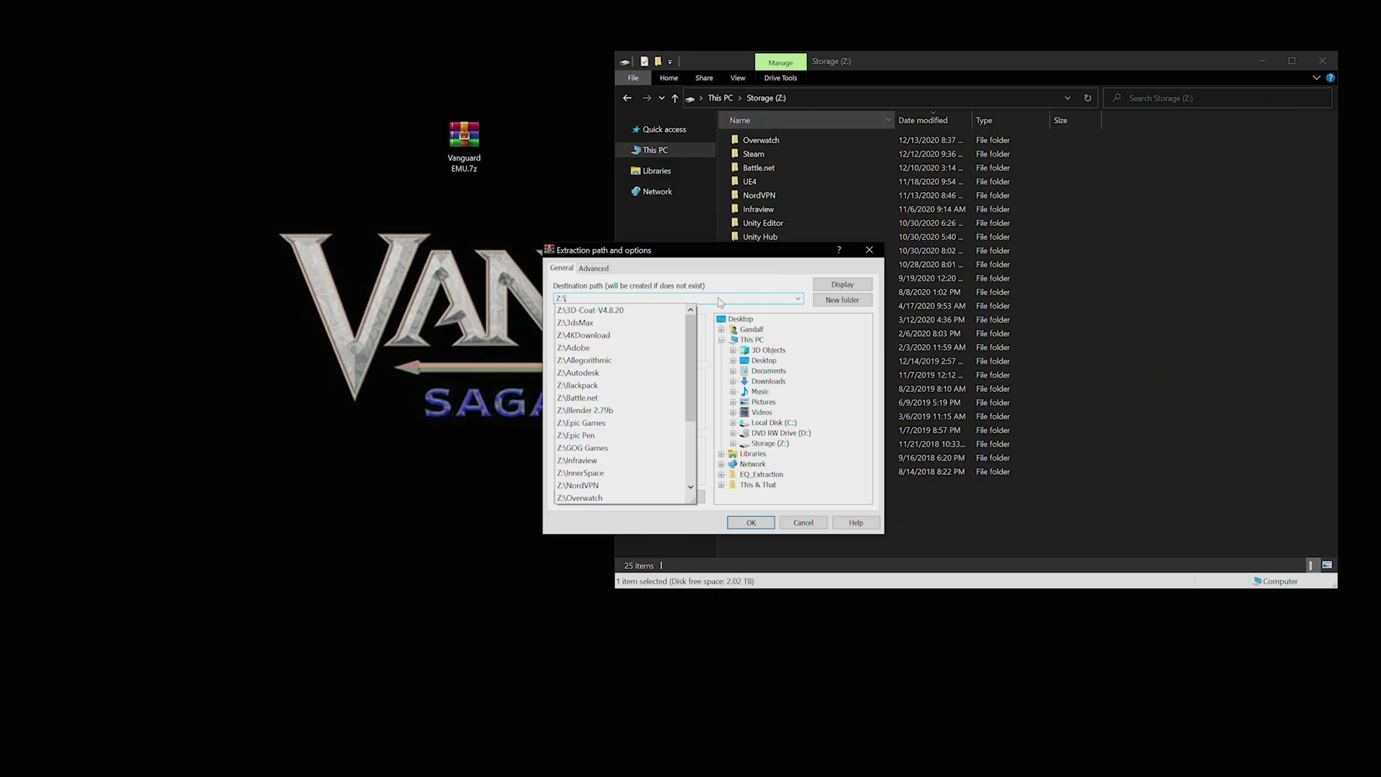
pyautogui.click(751, 523)
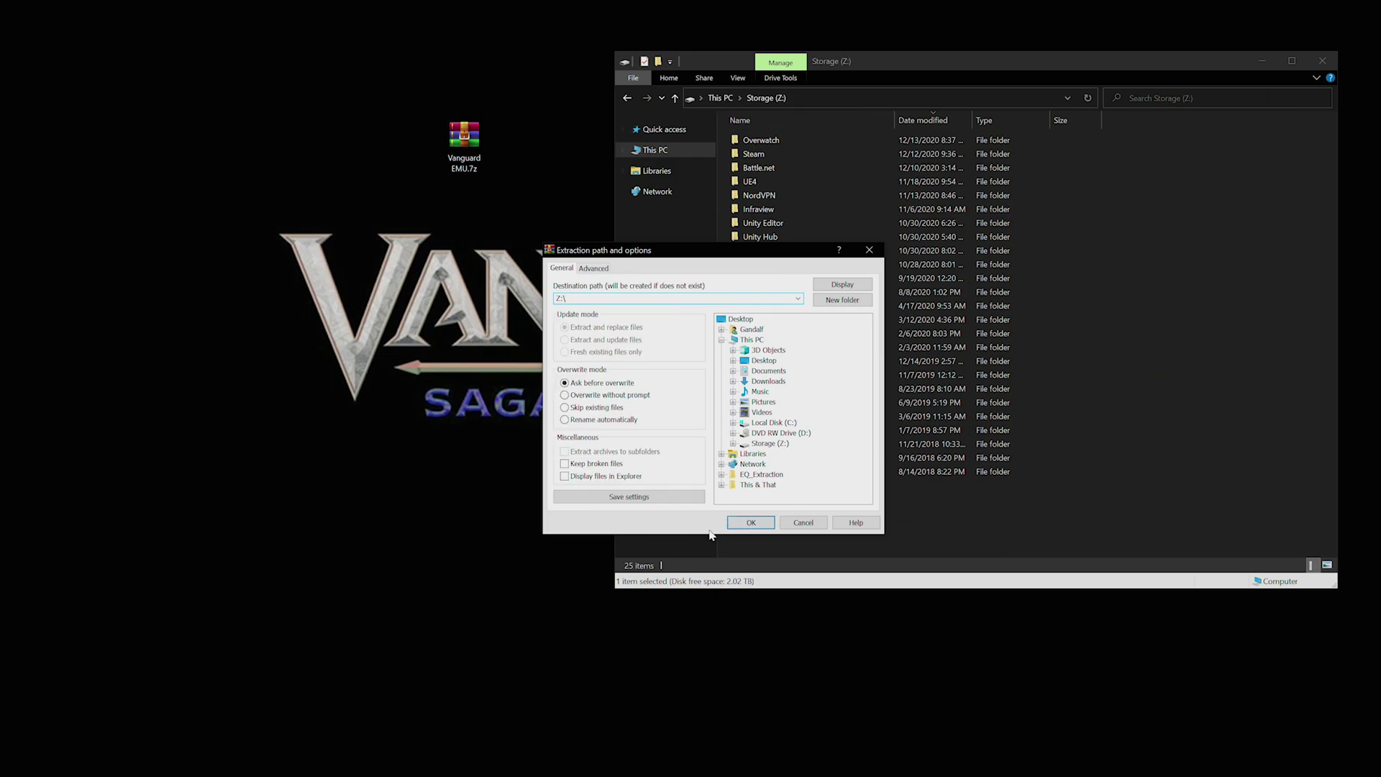
pyautogui.click(751, 523)
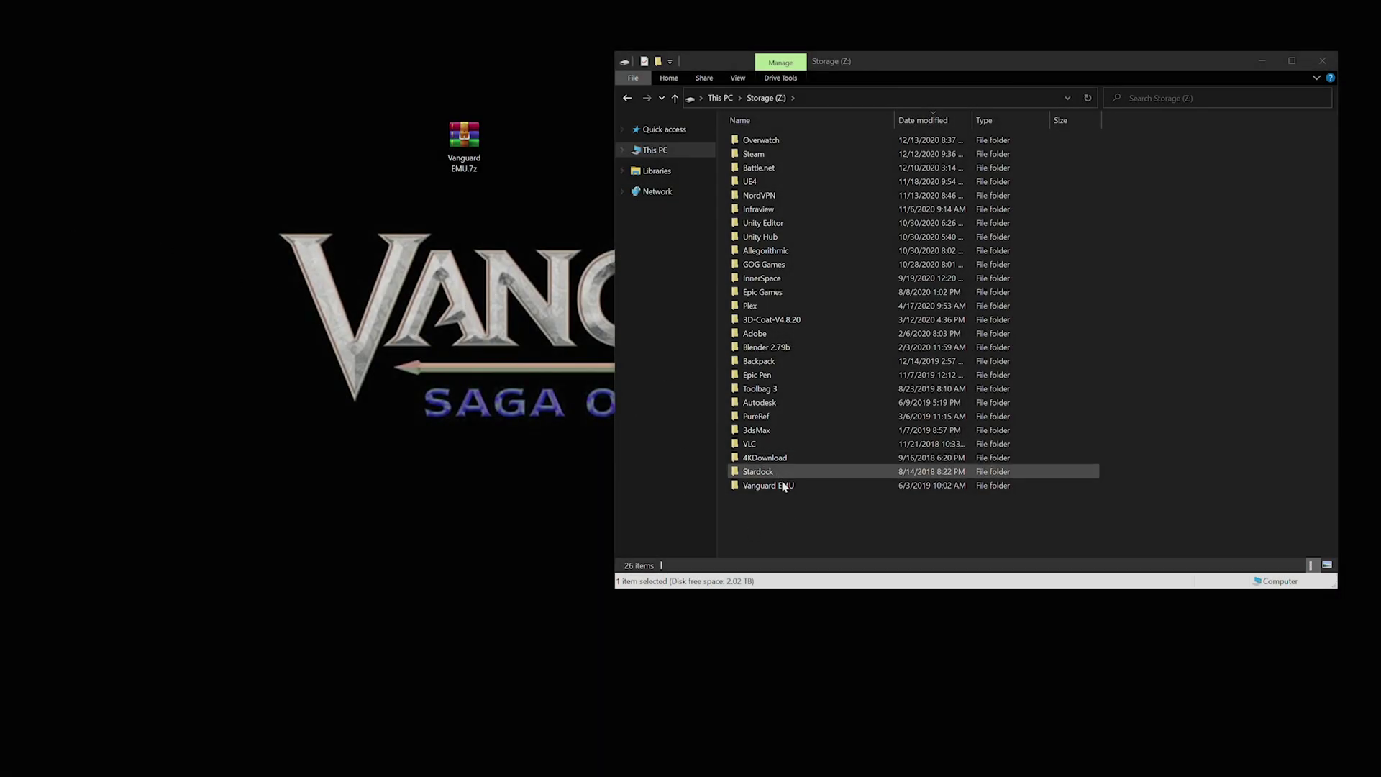
# - Start VGOEmuLauncher.exe from the extracted Vanguard EMU folder and acknowledge the configuration notice
pyautogui.click(784, 486)
pyautogui.doubleClick(784, 486)
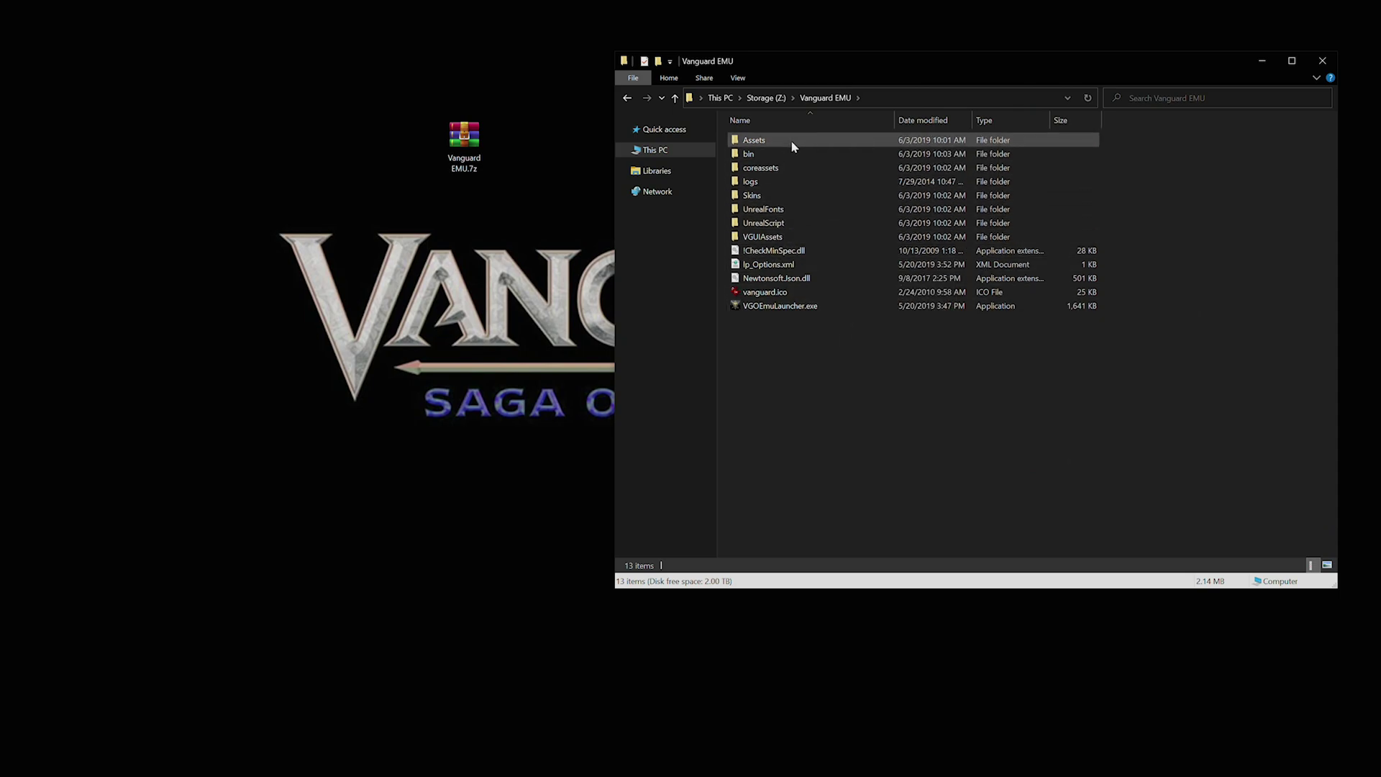
pyautogui.click(780, 308)
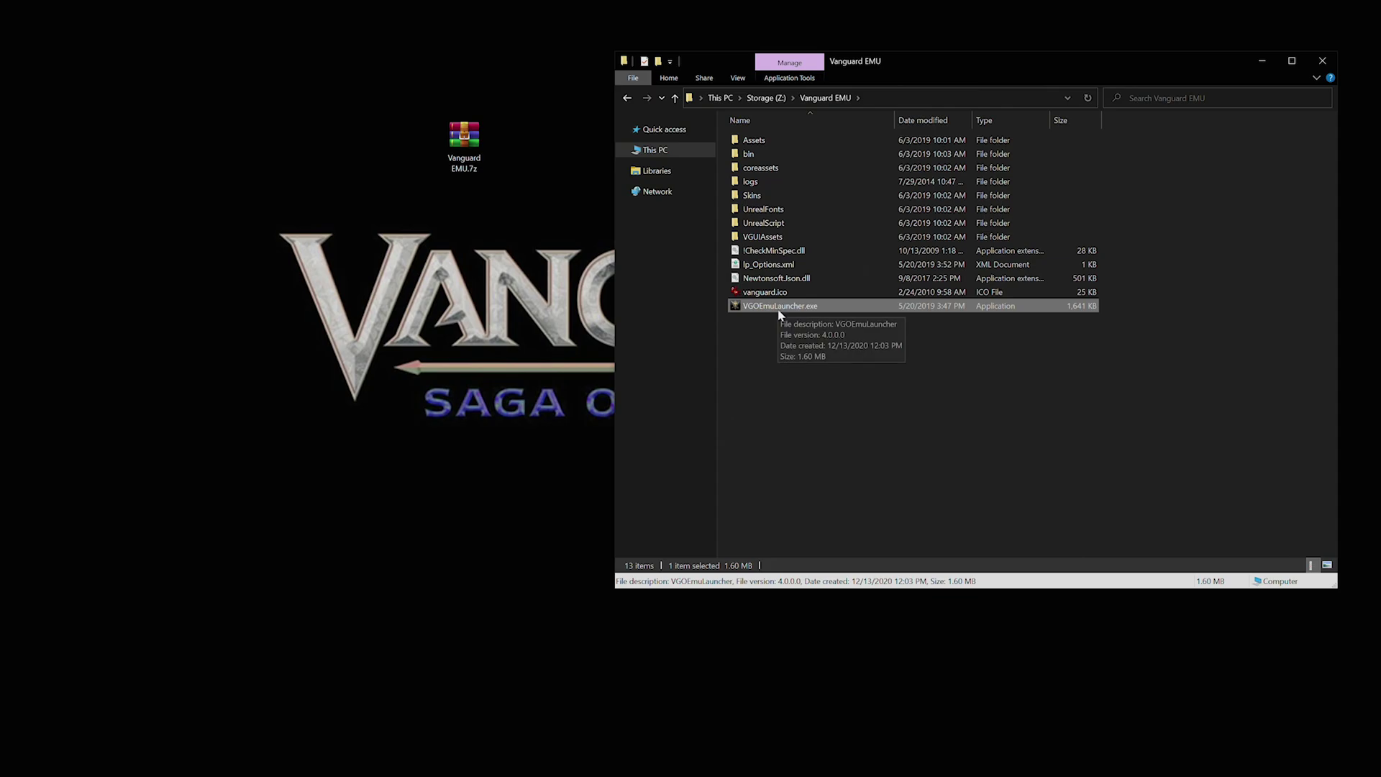
pyautogui.doubleClick(779, 314)
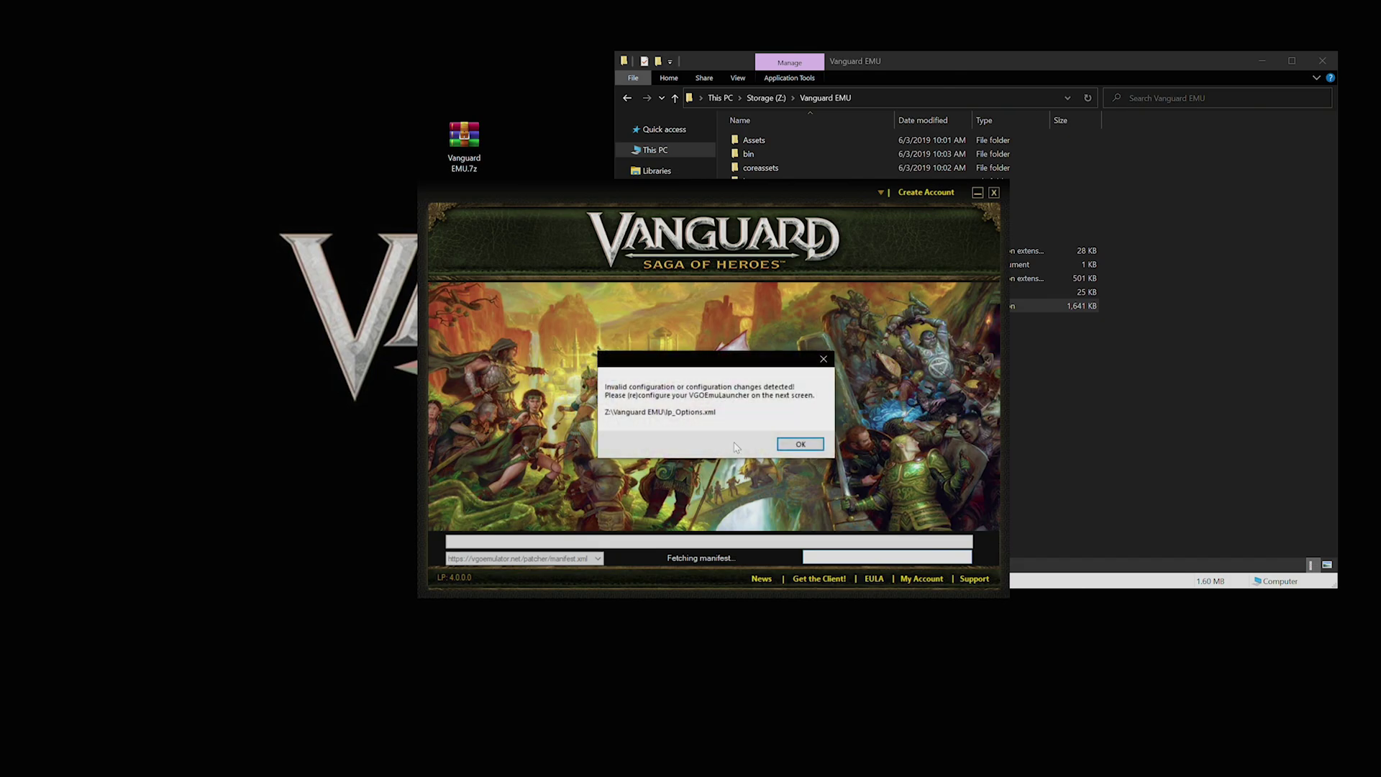
pyautogui.click(794, 441)
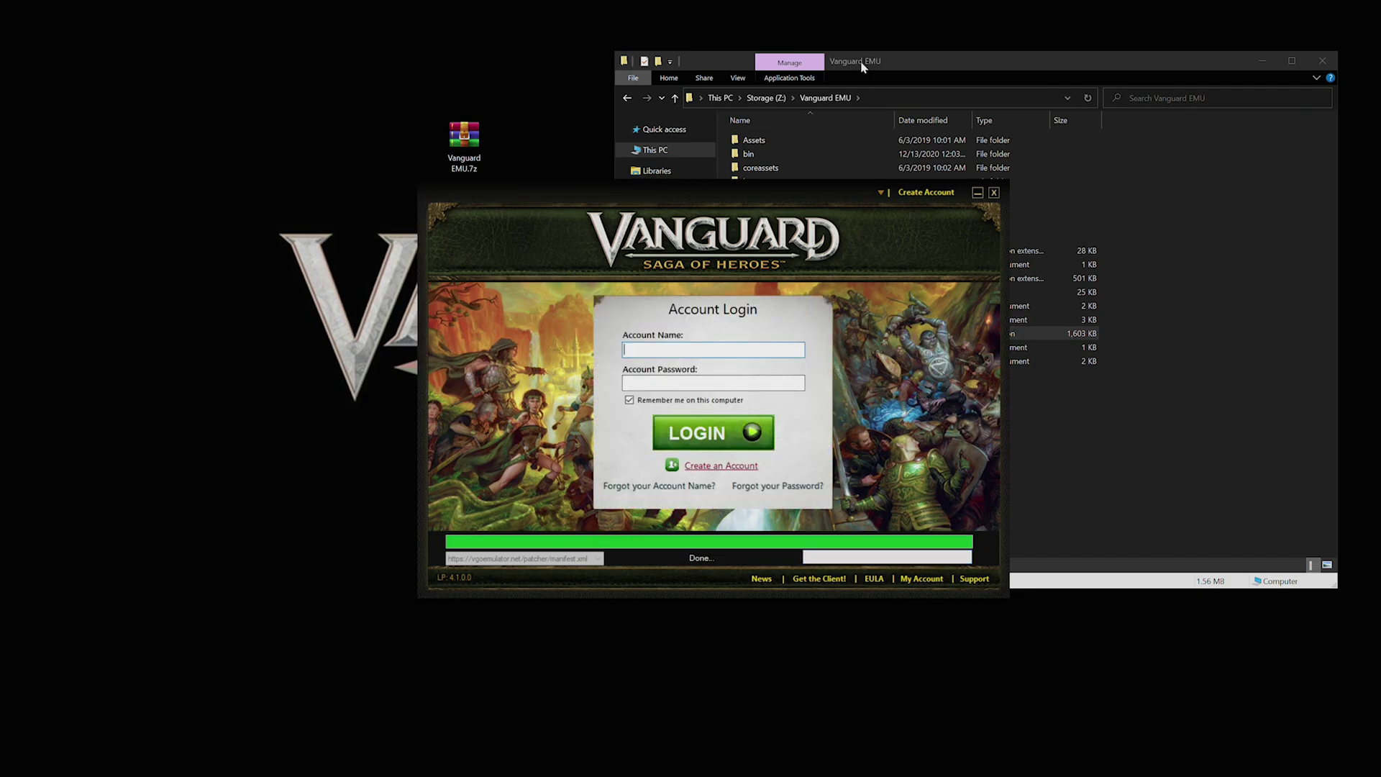
# - Run VGOEmuLauncher.exe again from the Vanguard EMU folder and log in with the game account
pyautogui.click(1043, 333)
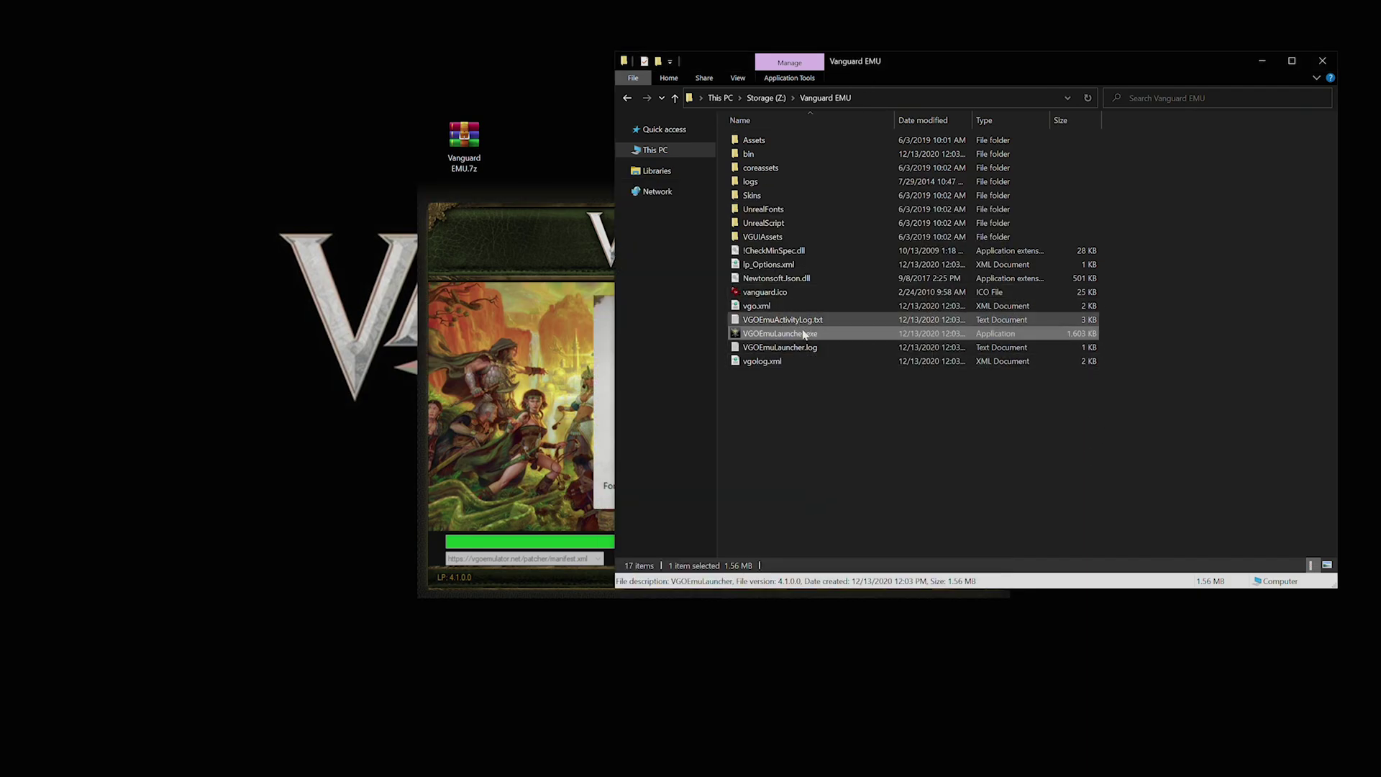
pyautogui.doubleClick(791, 333)
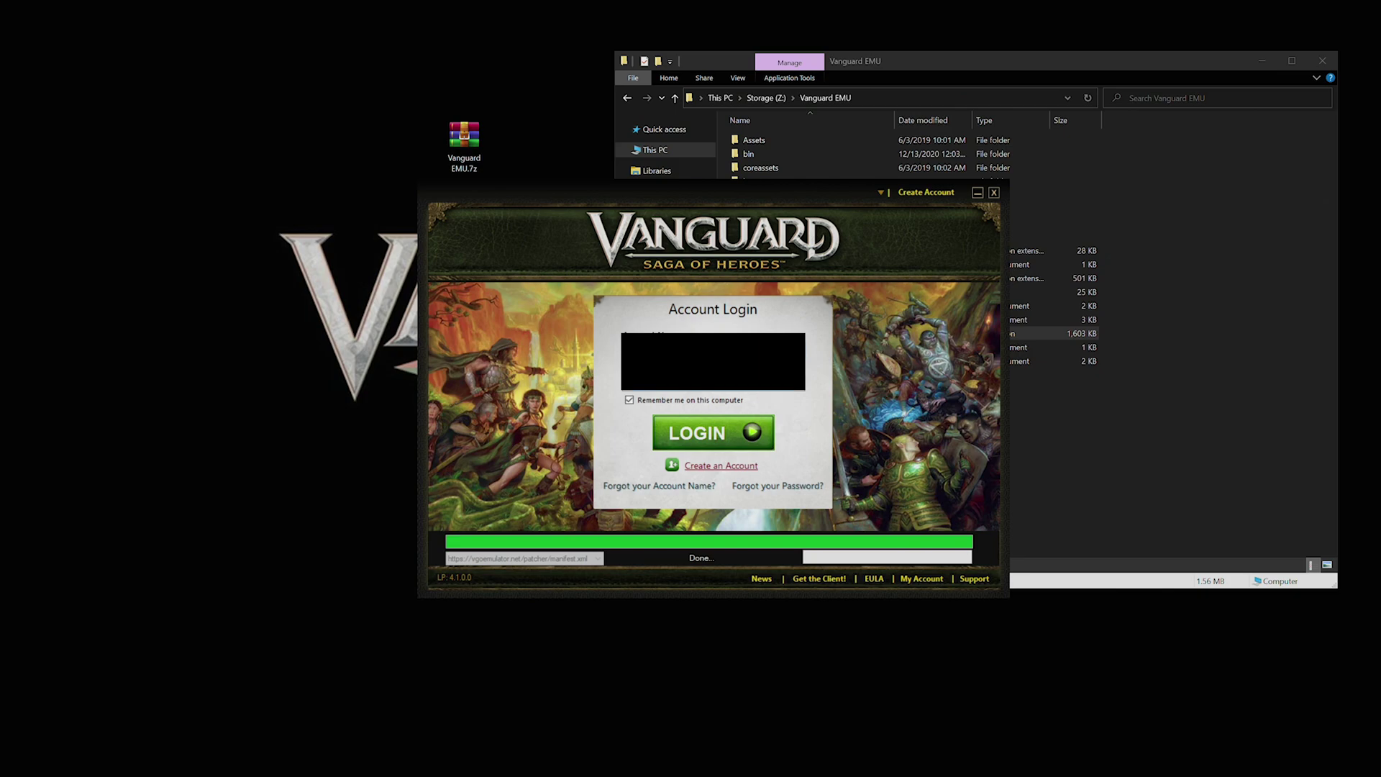
pyautogui.click(690, 421)
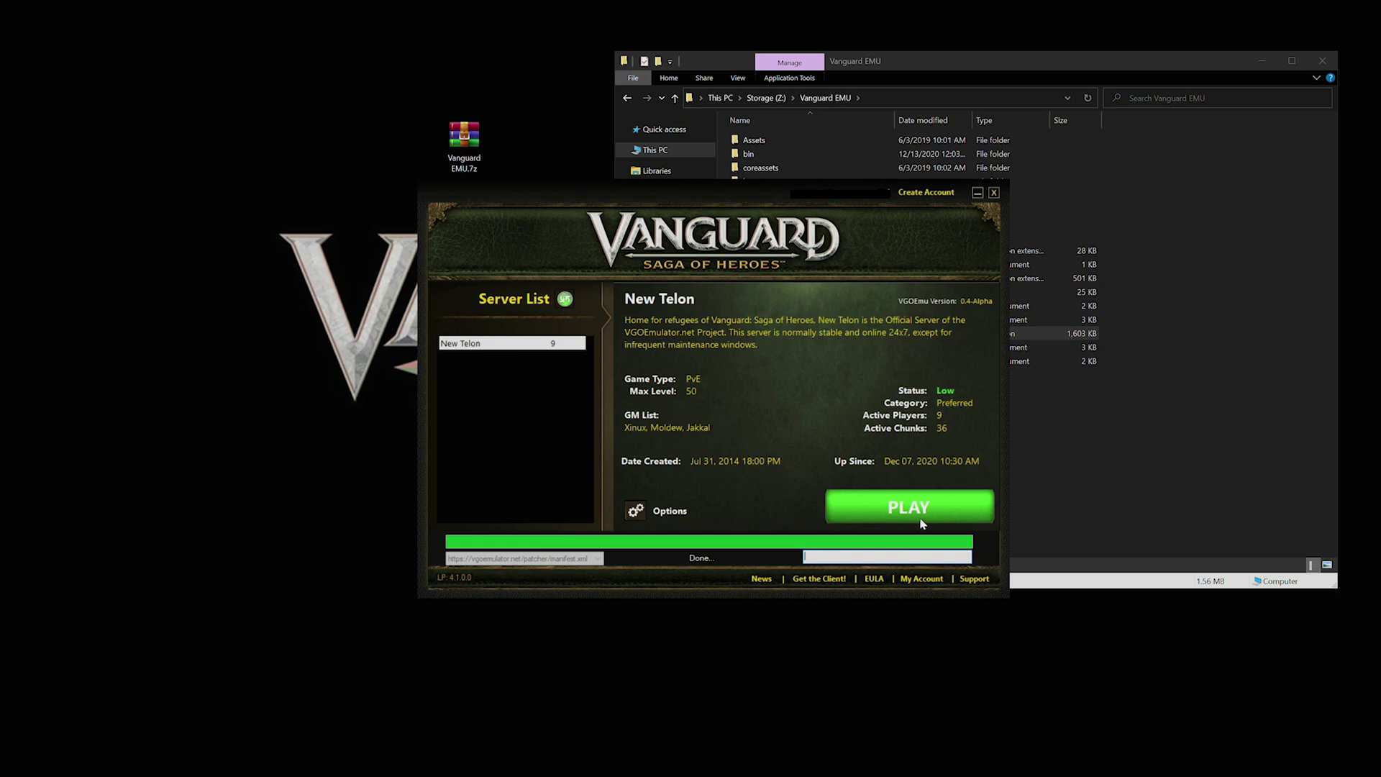
# - Launch the game on the New Telon server, accept the VGOEmulator EULA and minimize the folder window
pyautogui.click(879, 511)
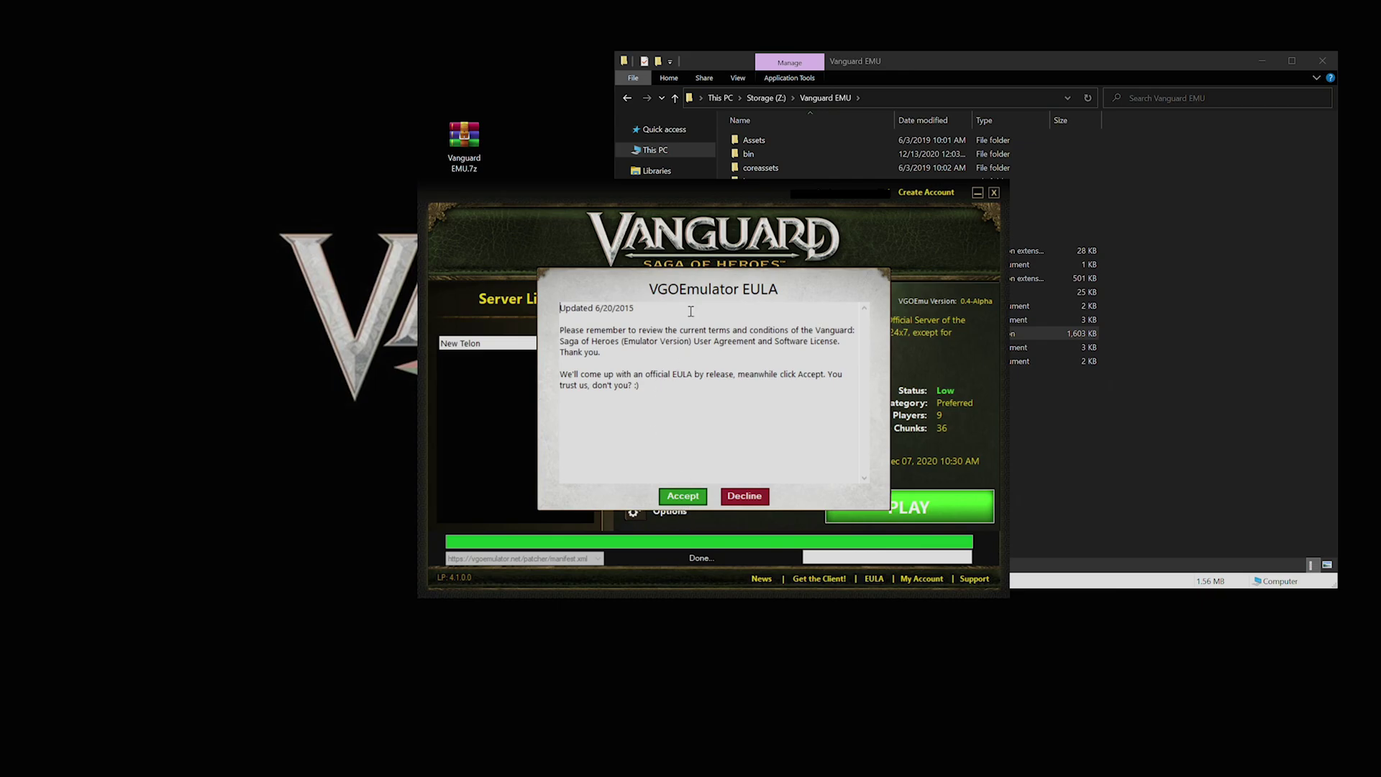
pyautogui.click(684, 503)
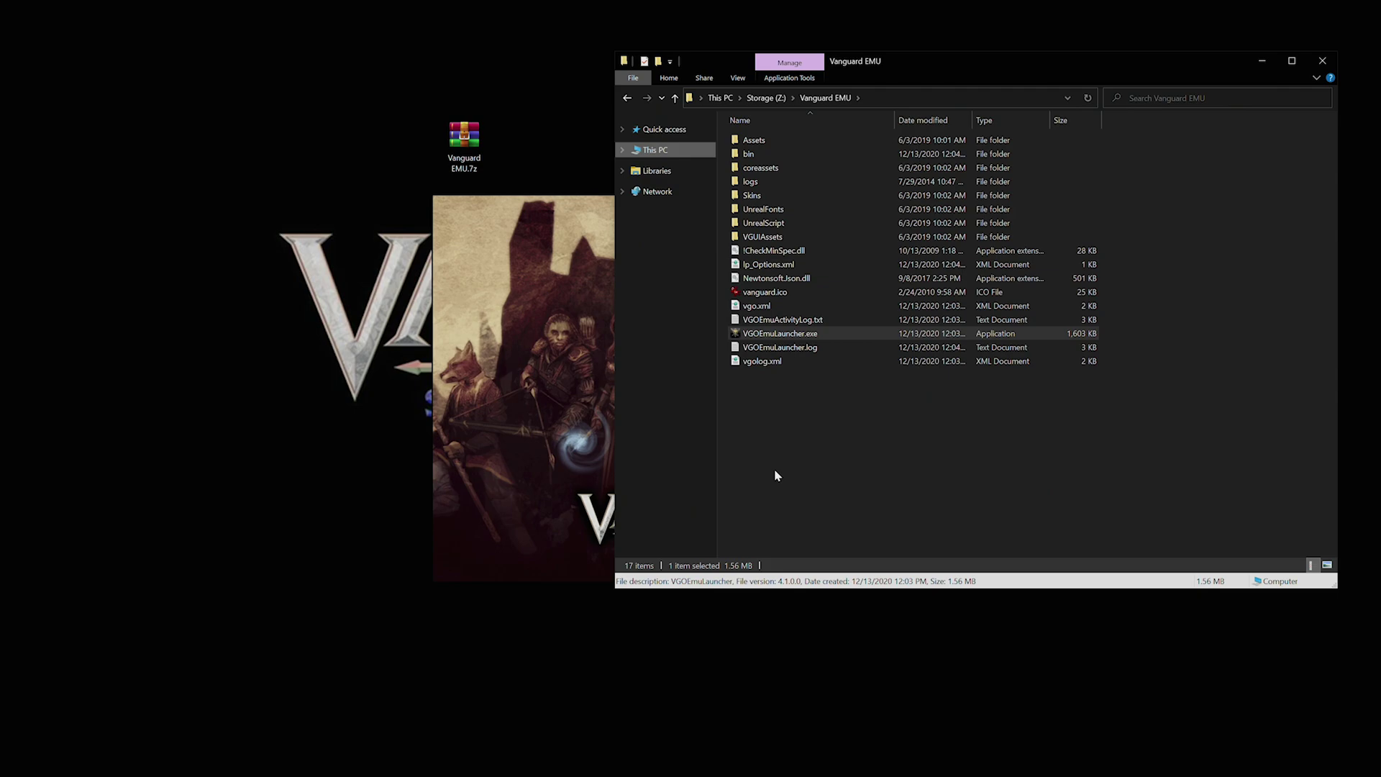
pyautogui.click(1261, 60)
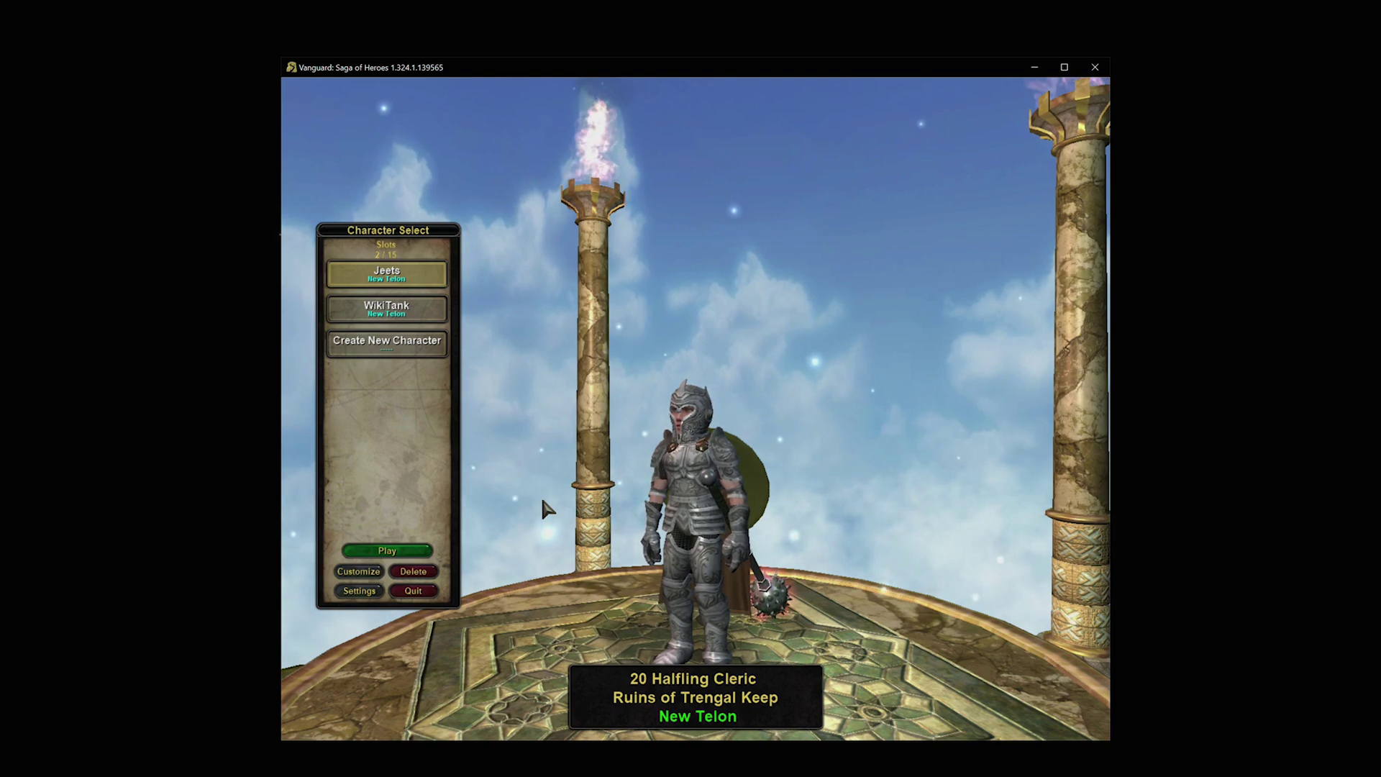
# - Enter the game world with the selected level 20 Halfling Cleric and view the character from a distance
pyautogui.click(403, 550)
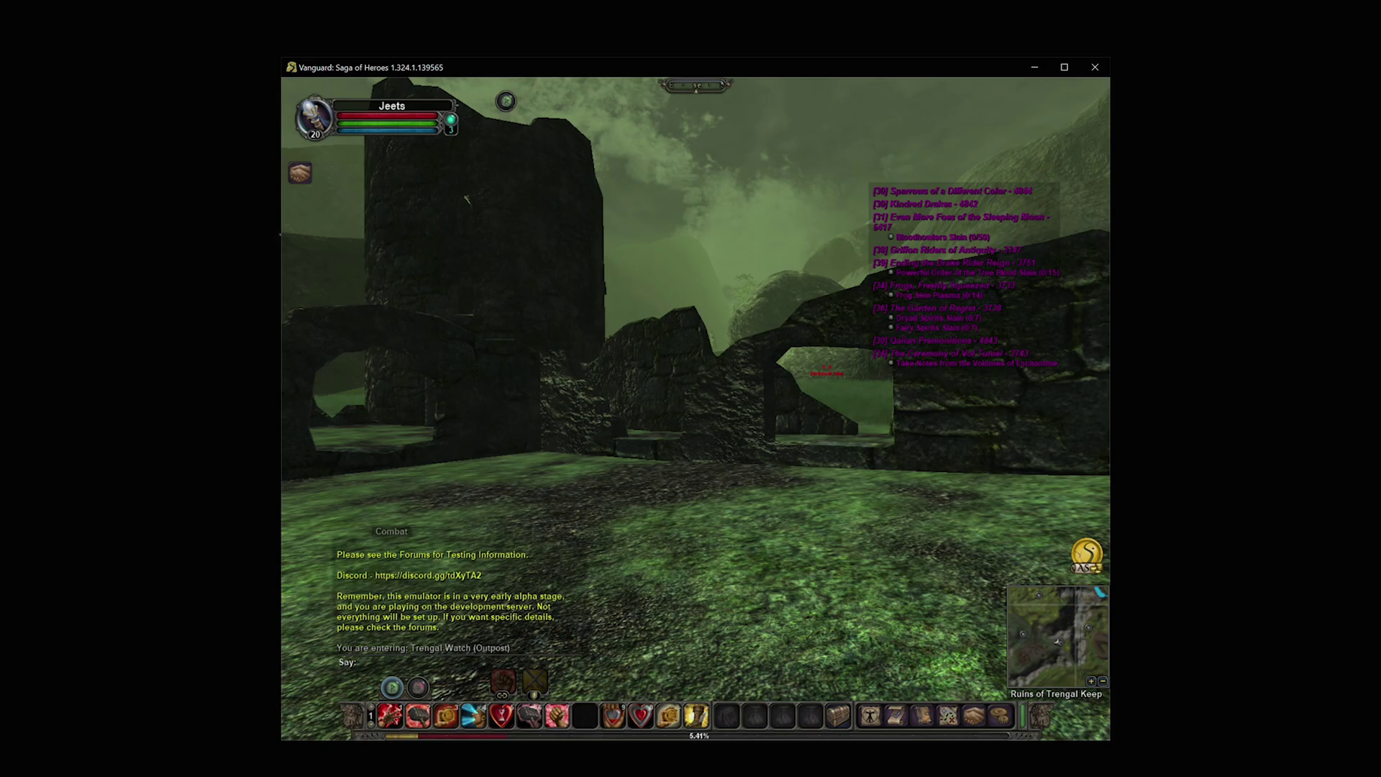
pyautogui.scroll(-5, 631, 610)
pyautogui.moveTo(450, 160); pyautogui.dragTo(842, 437)
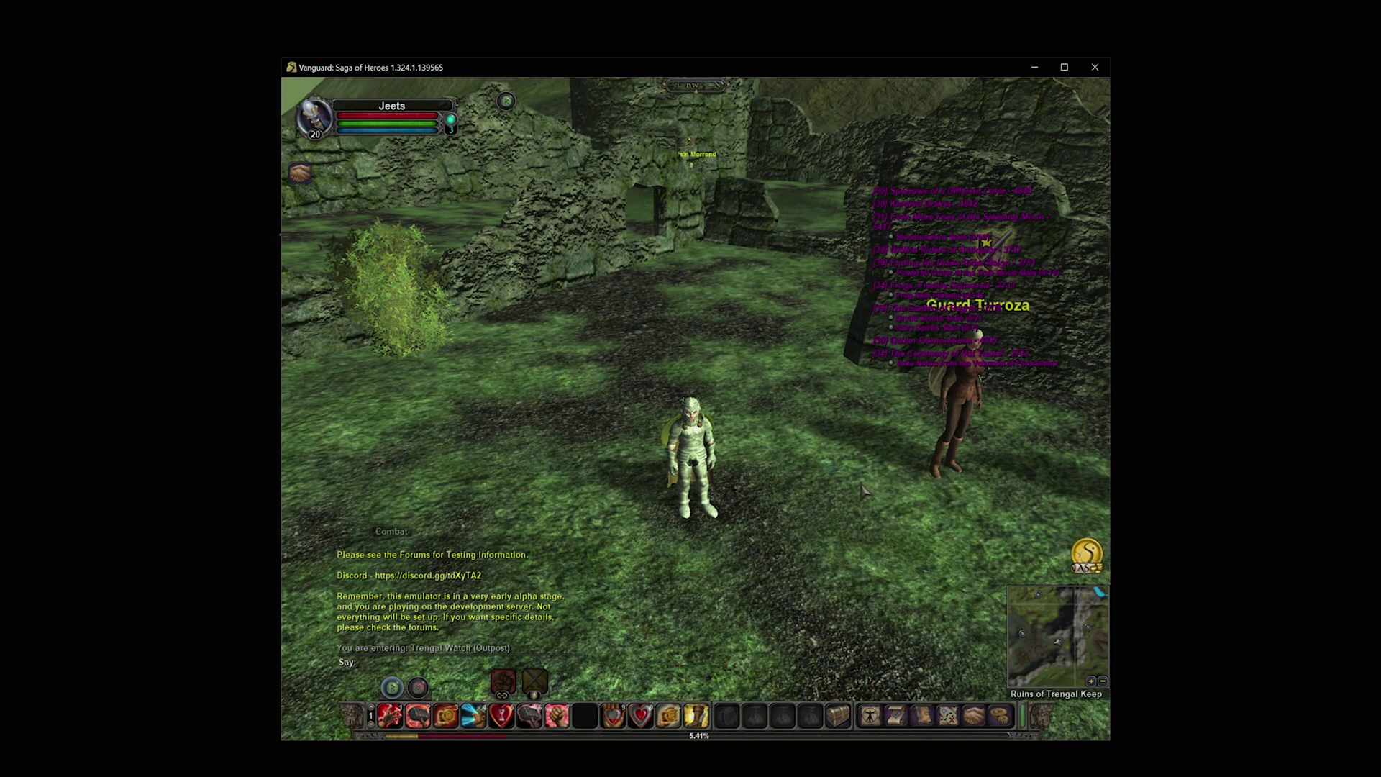